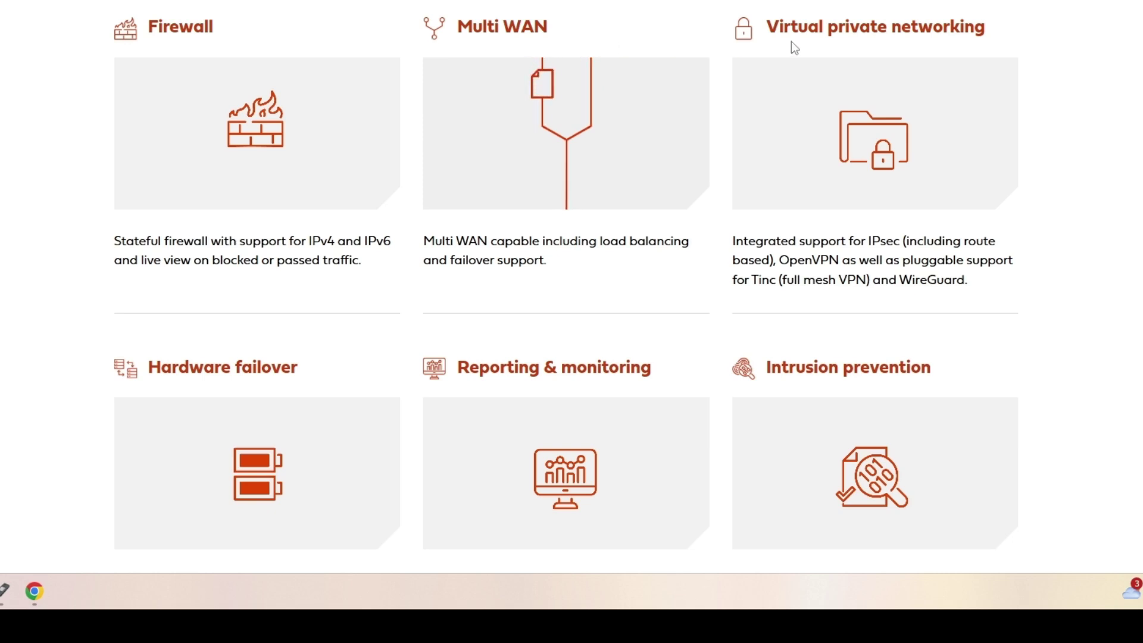
Open the OPNsense download page
scroll(585, 198, down, 3)
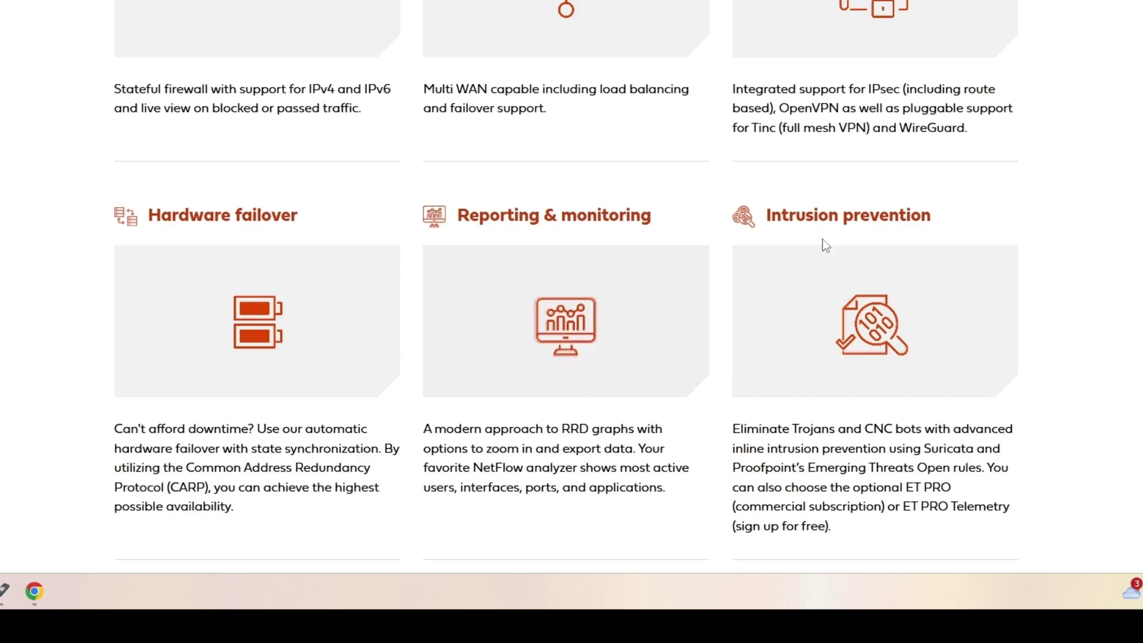
scroll(750, 219, down, 5)
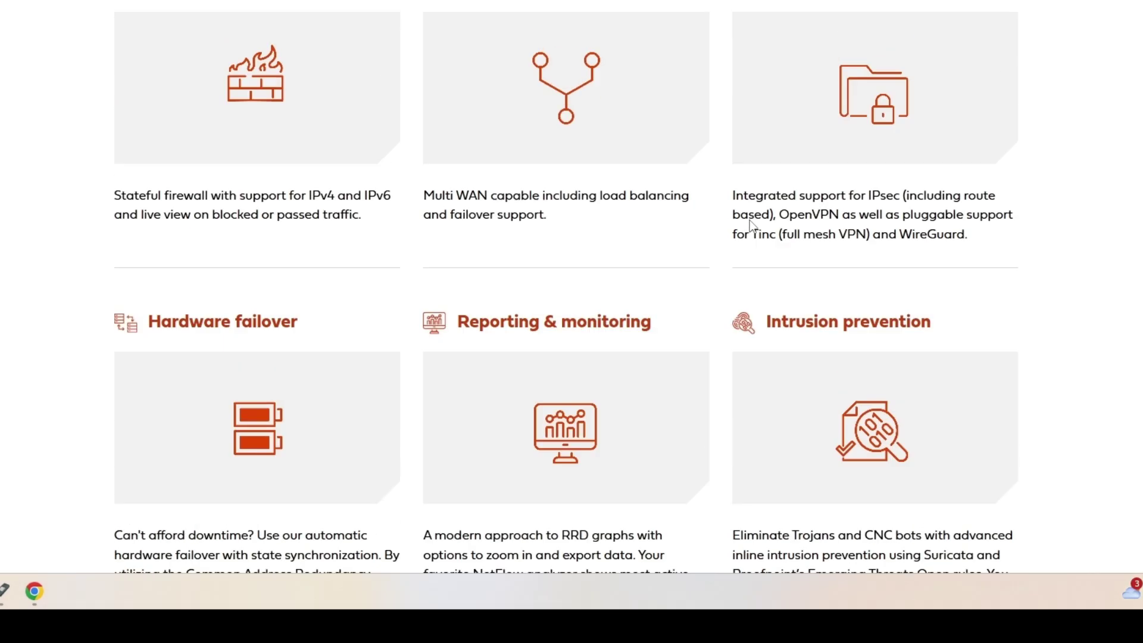
scroll(749, 220, up, 15)
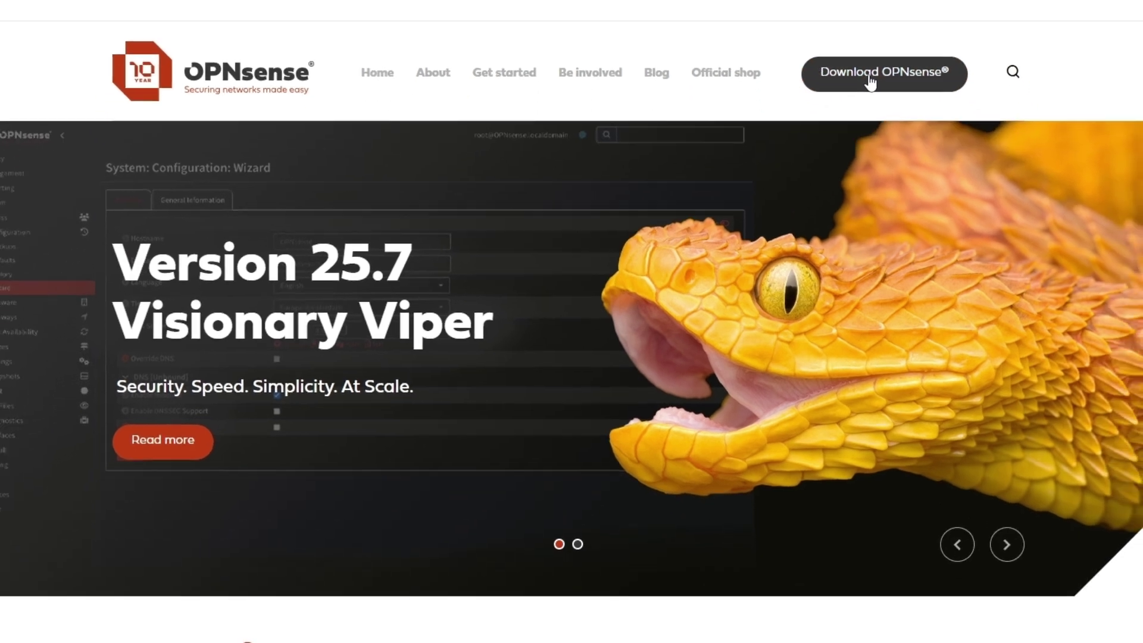
click(891, 167)
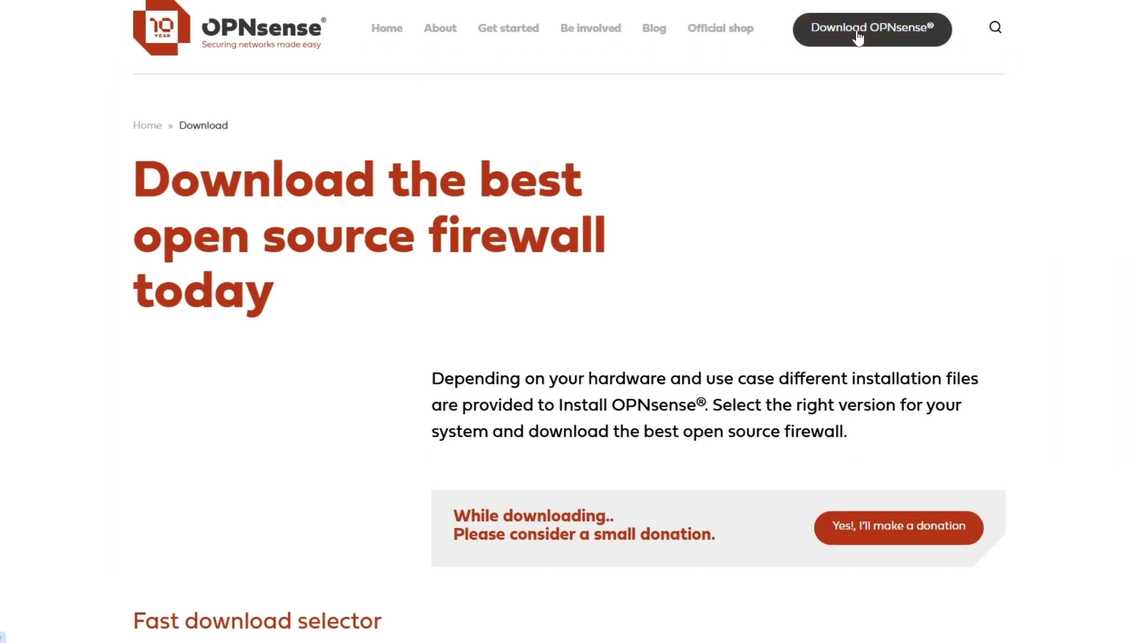
scroll(572, 357, down, 4)
scroll(372, 308, down, 1)
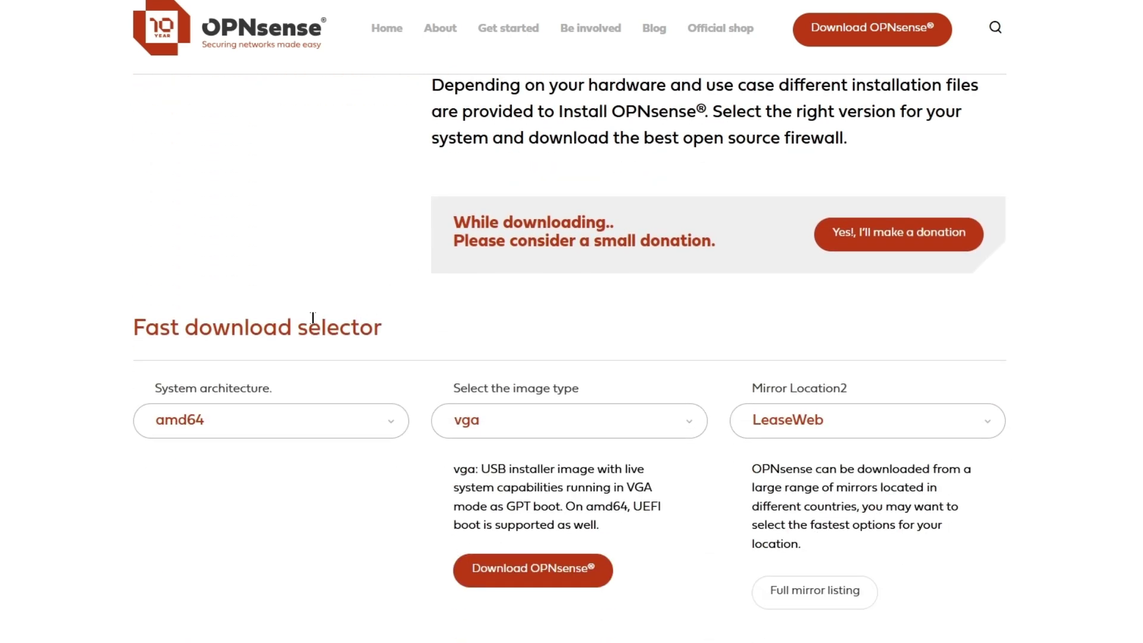
scroll(205, 311, down, 3)
Keep amd64 as the system architecture
click(319, 276)
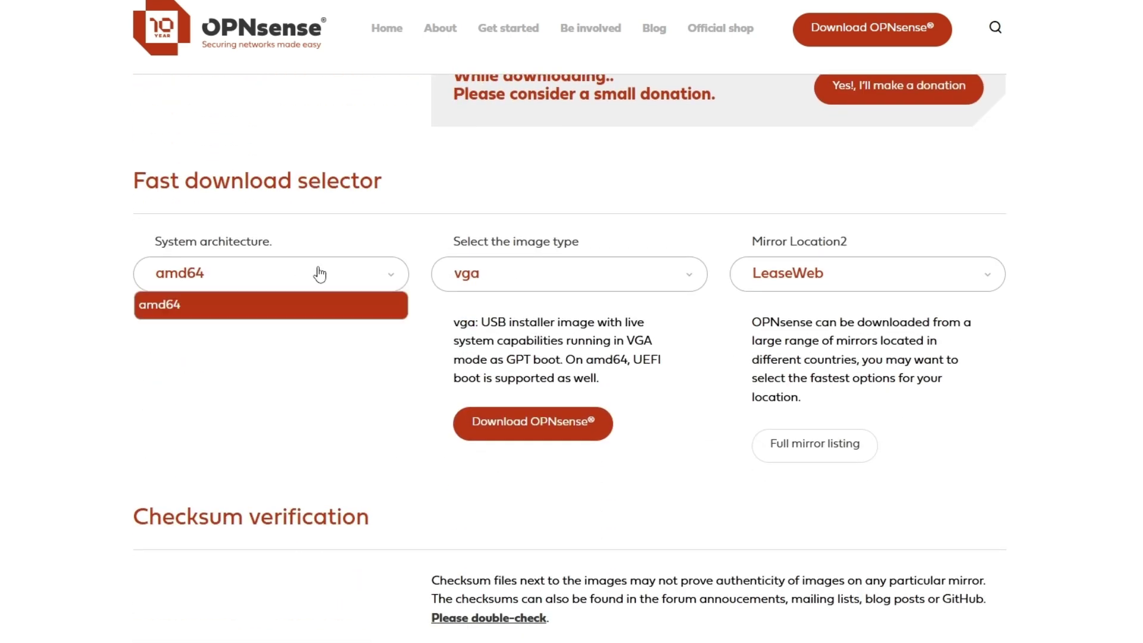
click(267, 283)
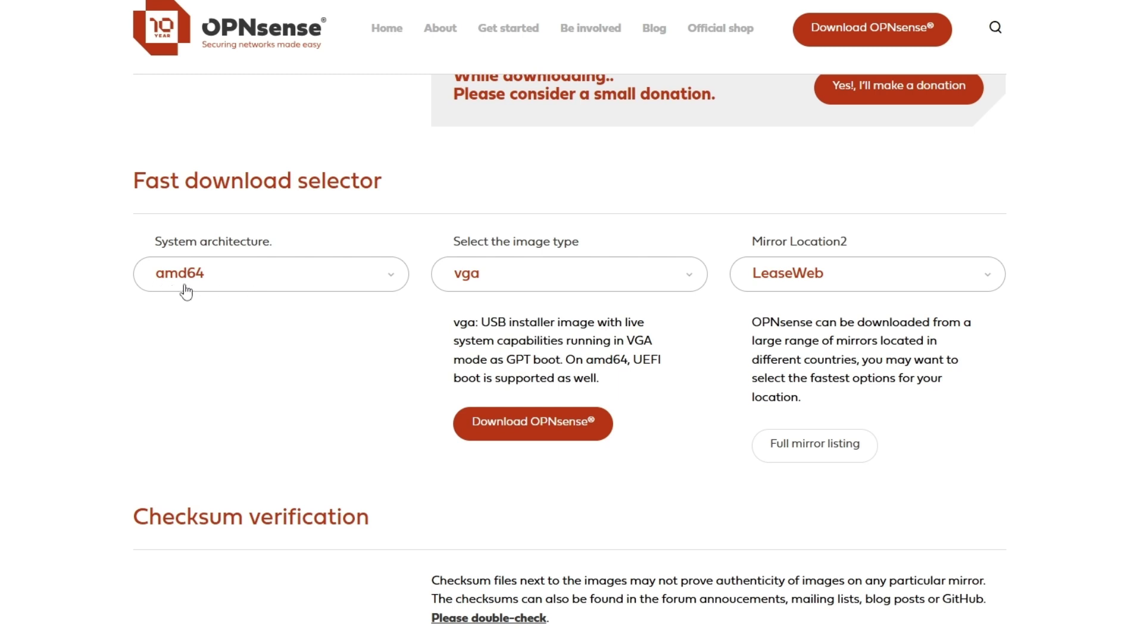
click(375, 281)
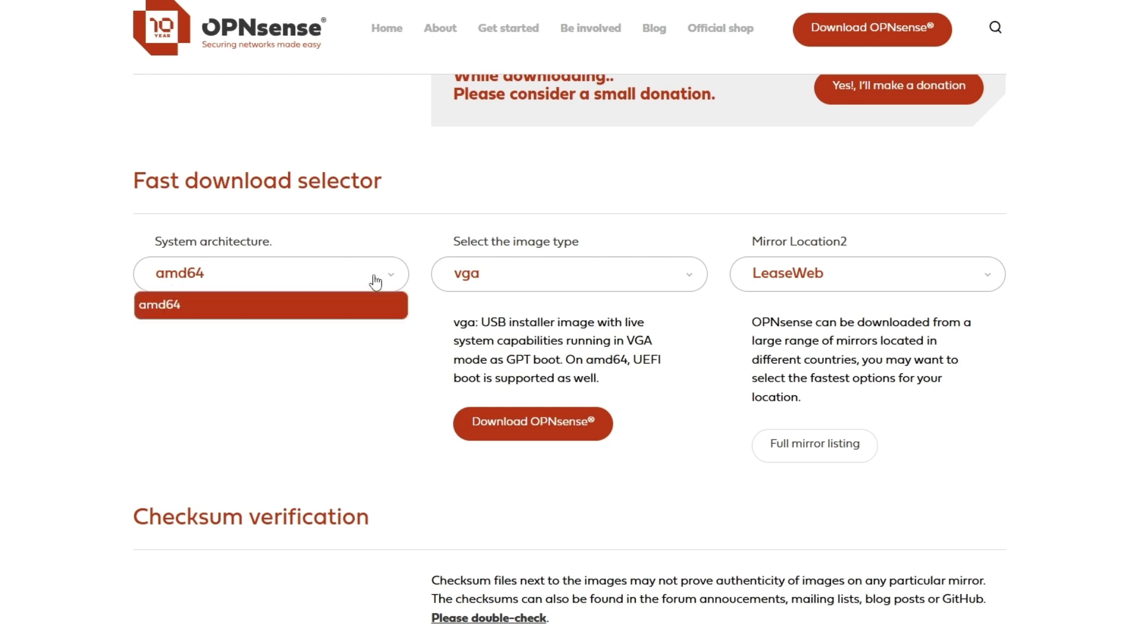
click(375, 281)
click(400, 281)
click(192, 307)
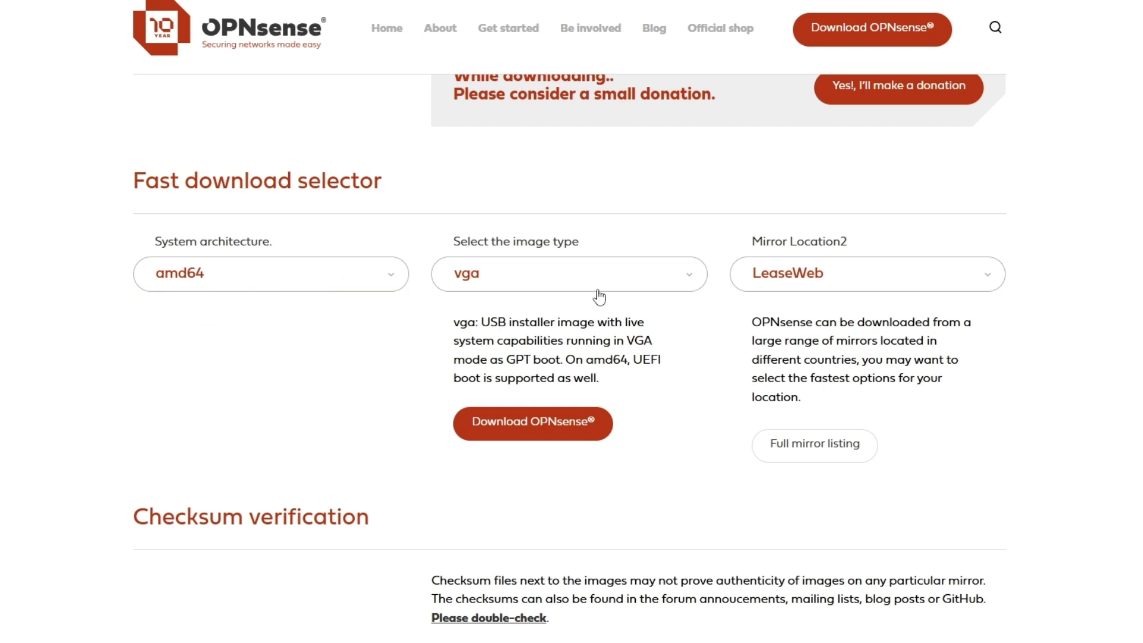
Choose the dvd image type and keep LeaseWeb as the download mirror
click(659, 284)
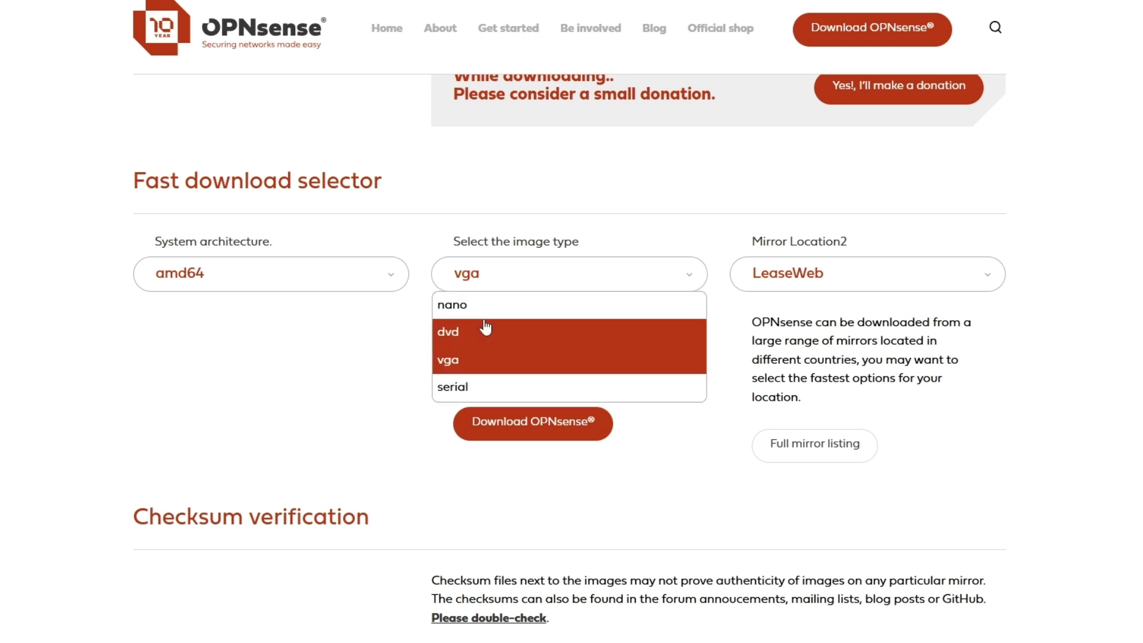
click(458, 334)
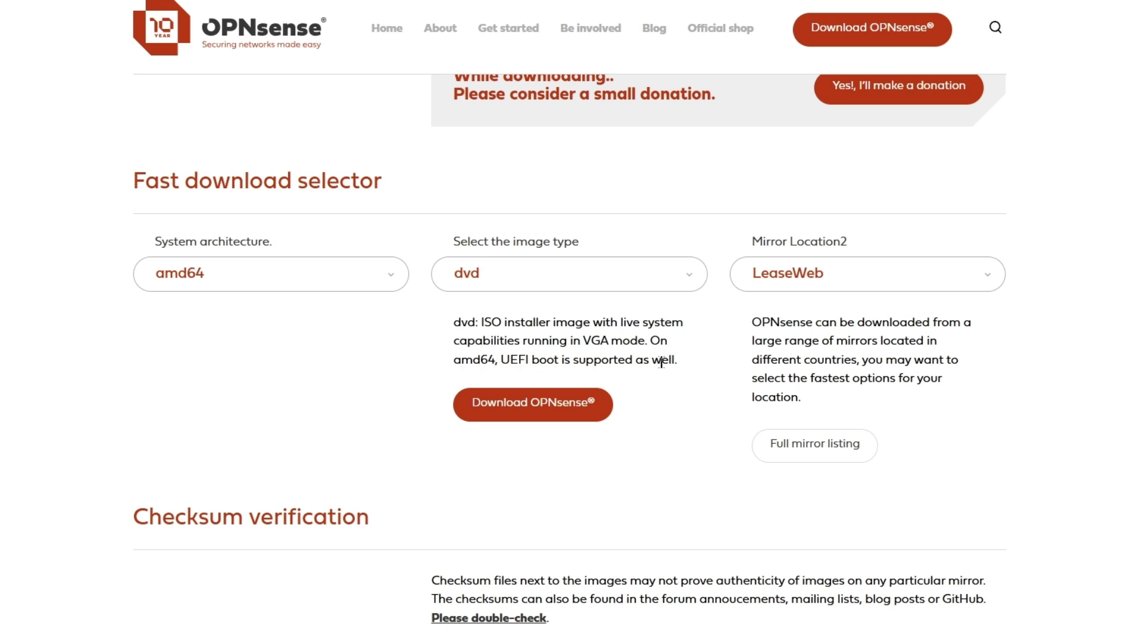
click(927, 280)
scroll(904, 402, down, 5)
scroll(845, 378, up, 10)
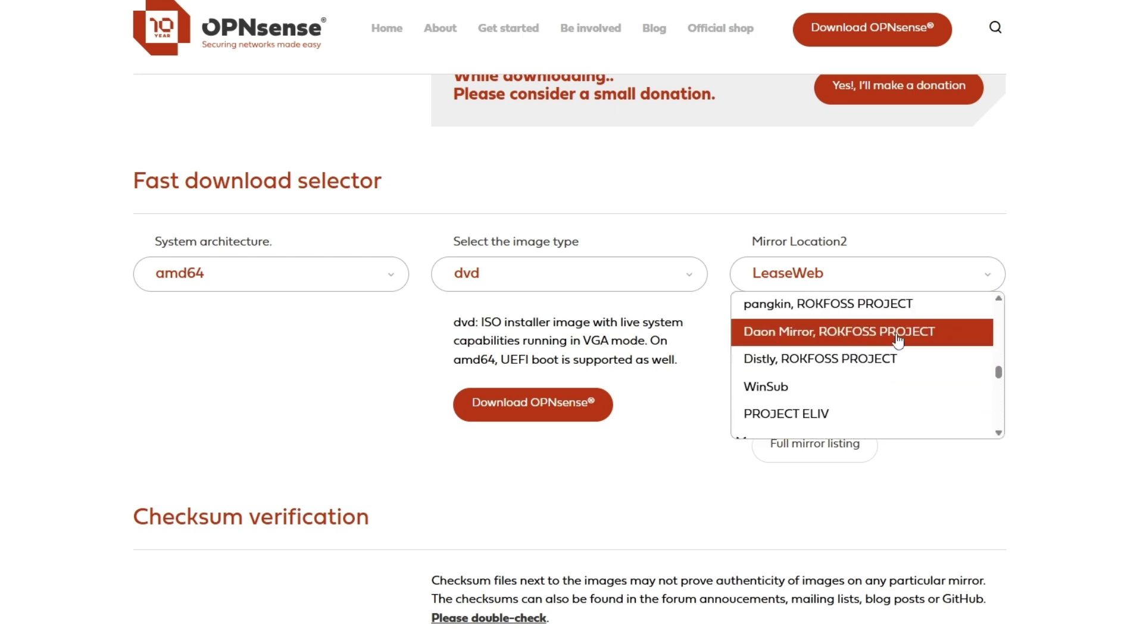
scroll(863, 351, down, 6)
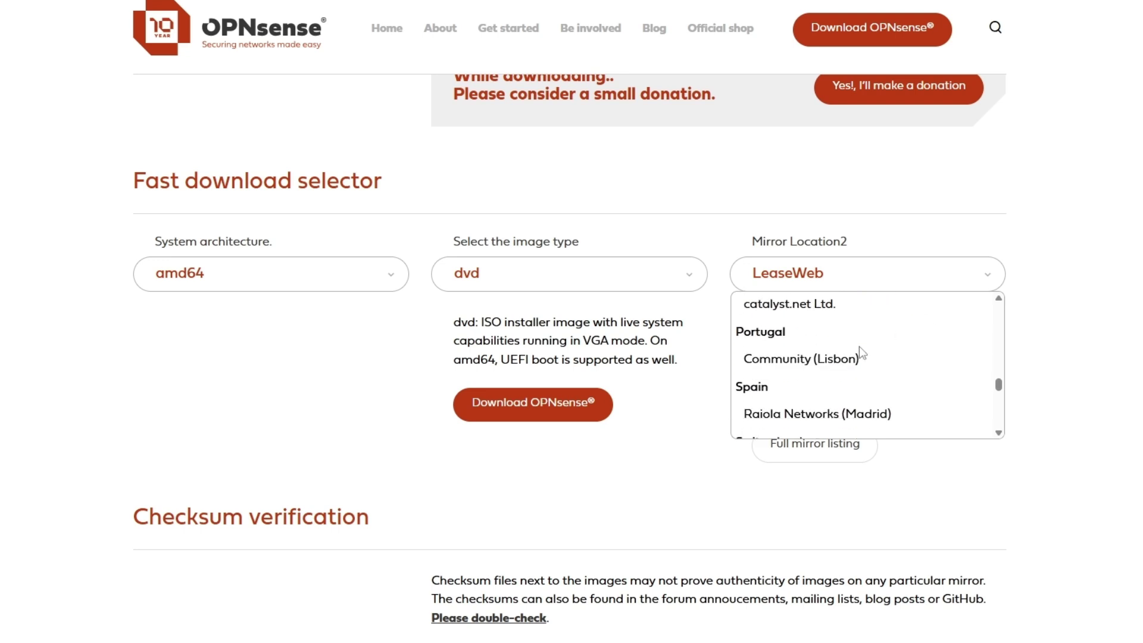
scroll(875, 375, down, 4)
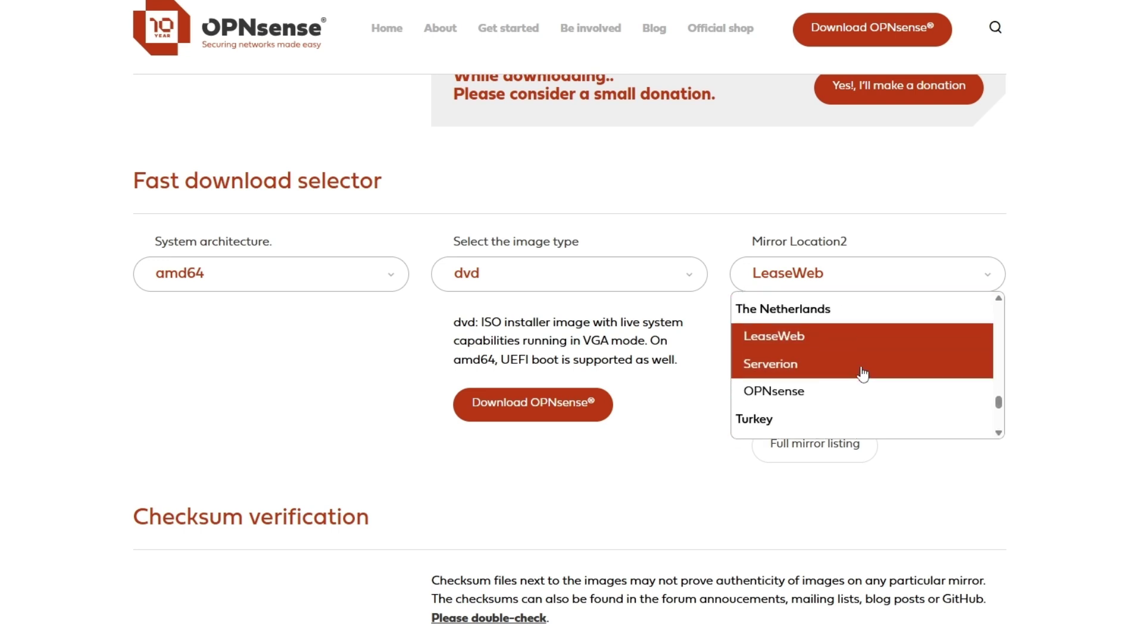
scroll(866, 377, up, 4)
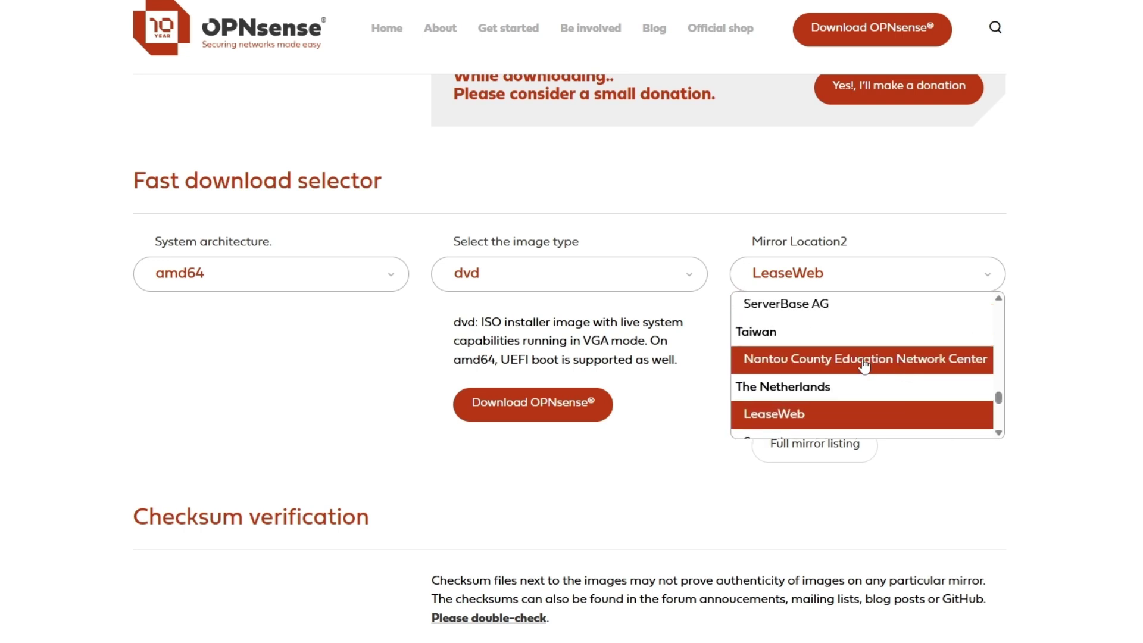
click(805, 411)
scroll(721, 420, down, 1)
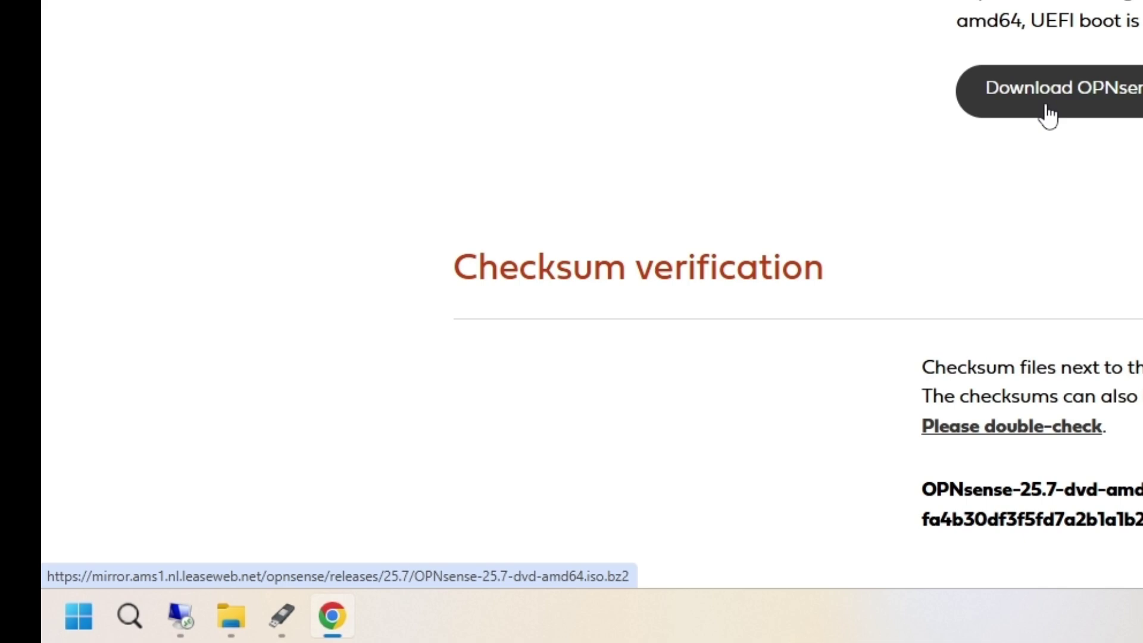
After LeaseWeb returns 403 Forbidden, switch to the Serverion mirror and download the dvd image
click(1049, 113)
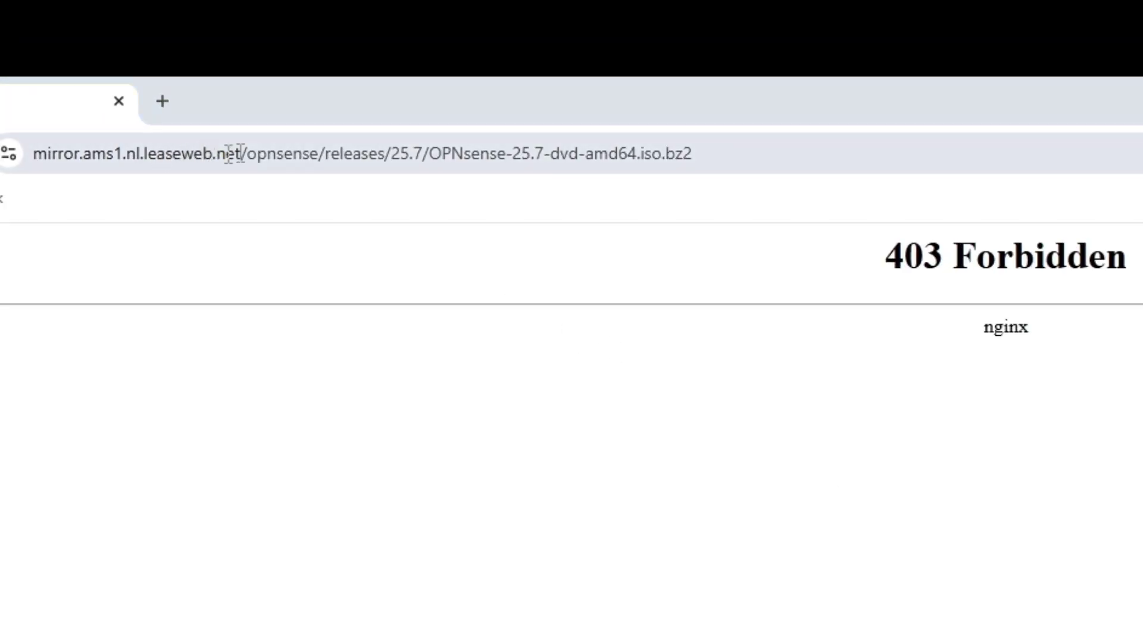
key(alt+Left)
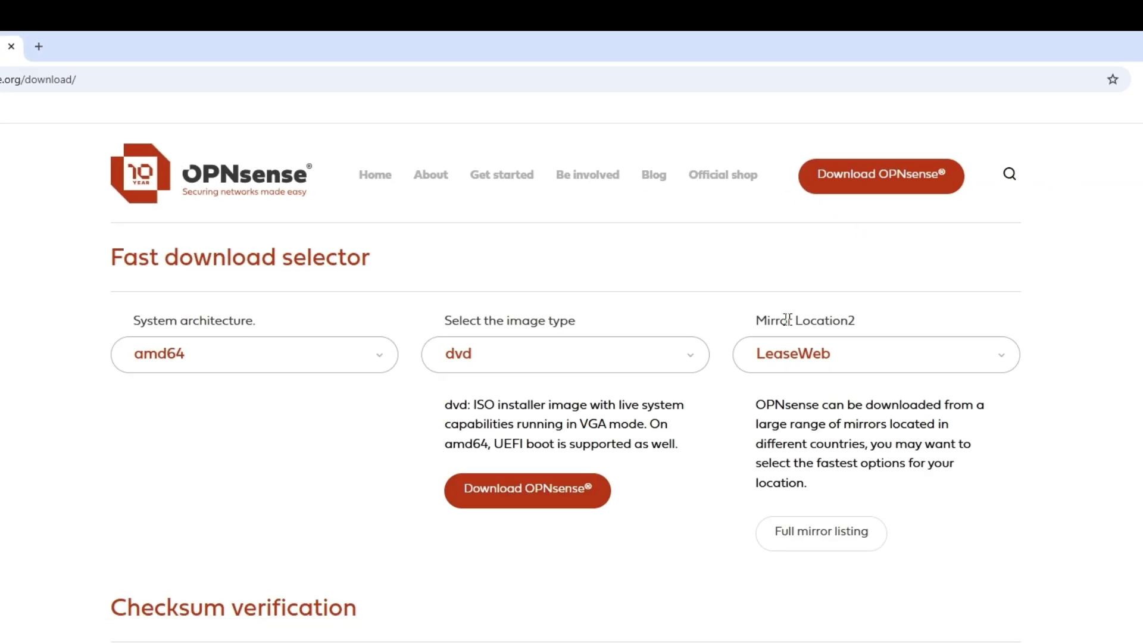
click(846, 355)
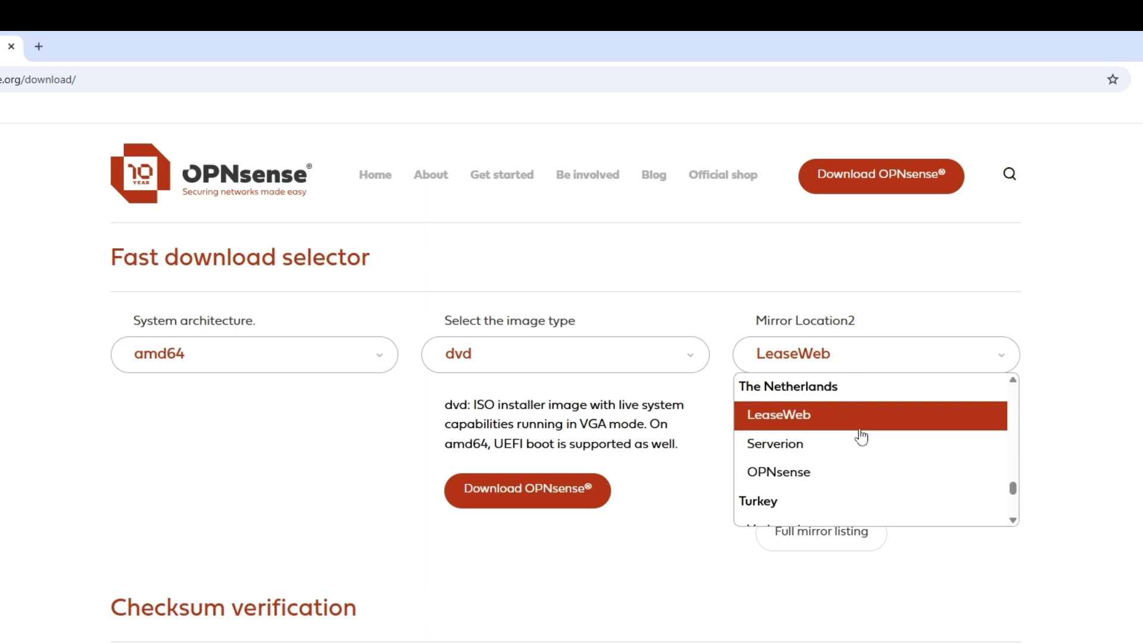
click(768, 456)
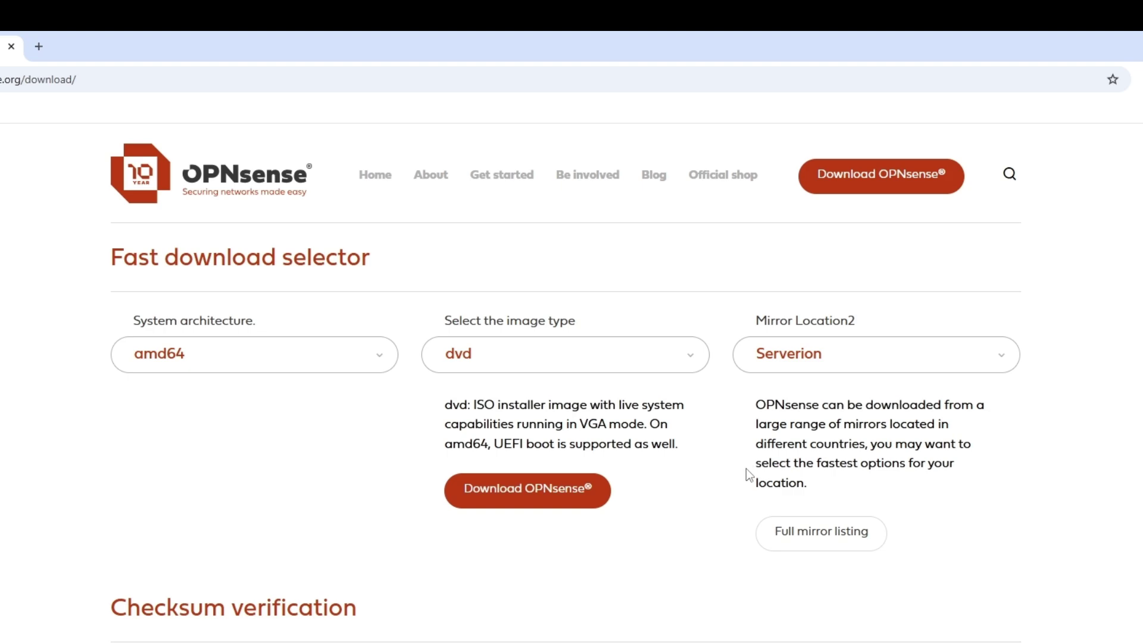
click(555, 491)
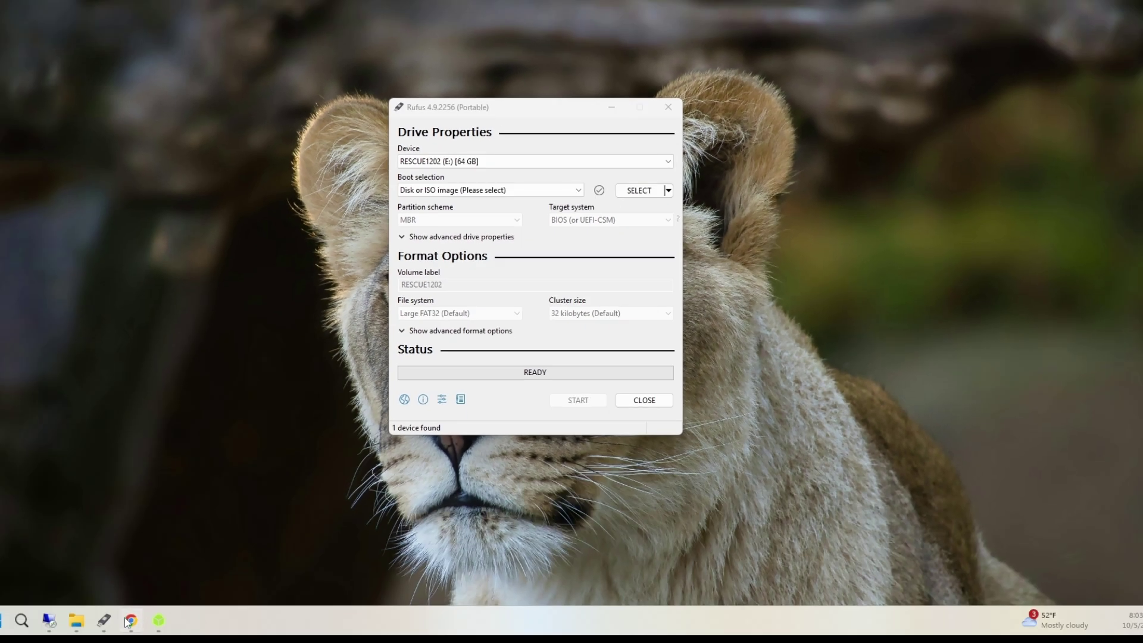
Search Google for rufus and download rufus-4.11.exe in a new tab
click(131, 617)
click(273, 20)
text(ruf)
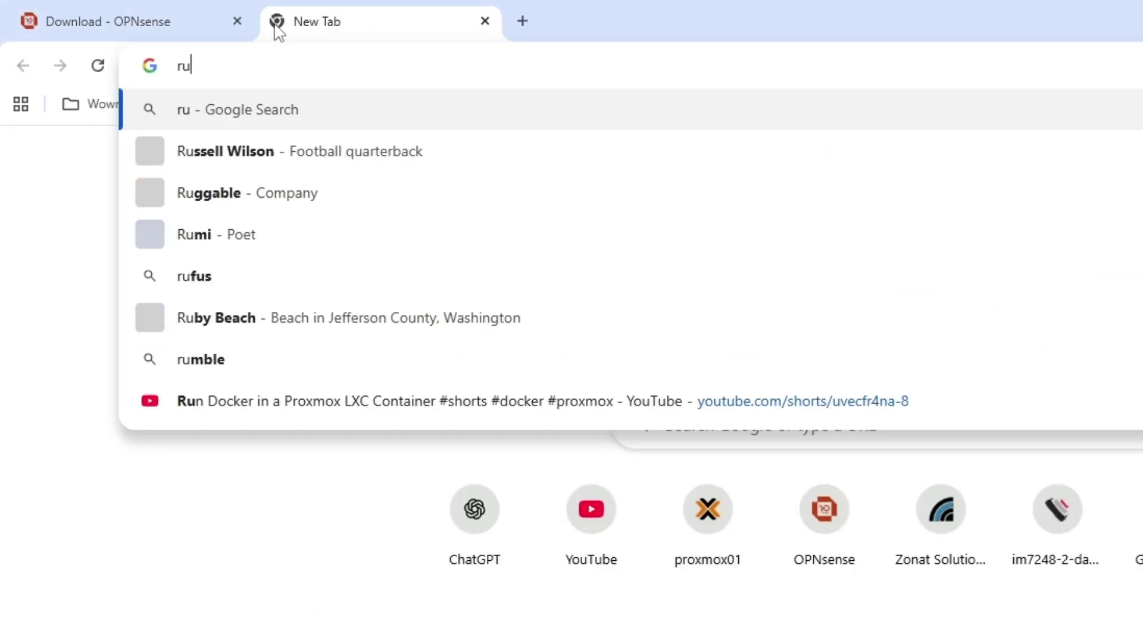
text(us)
key(Return)
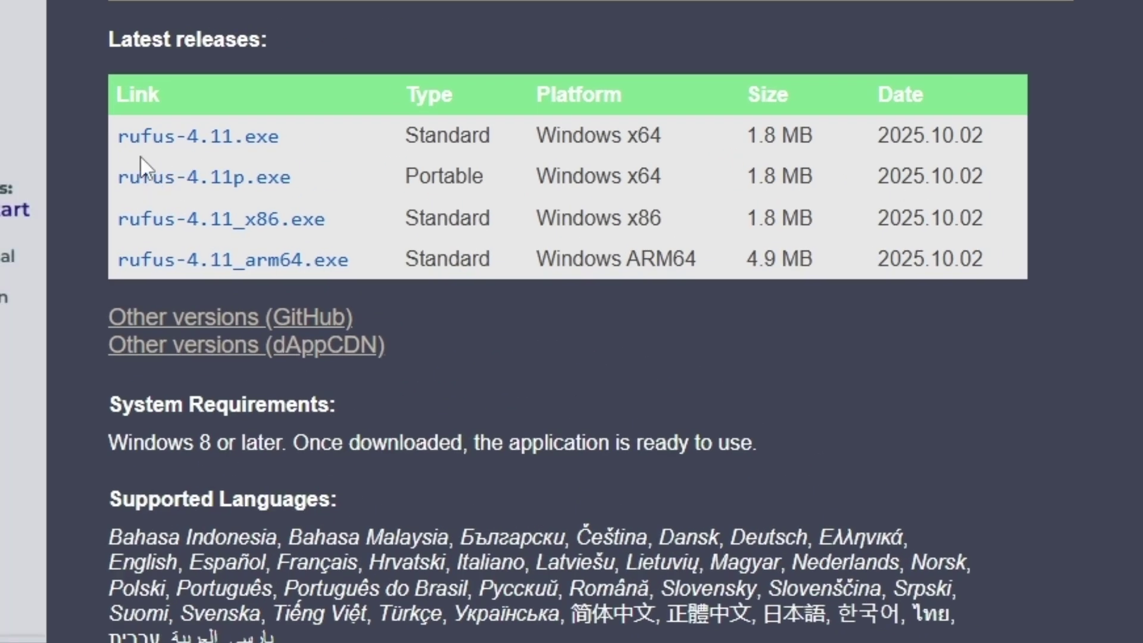
click(153, 146)
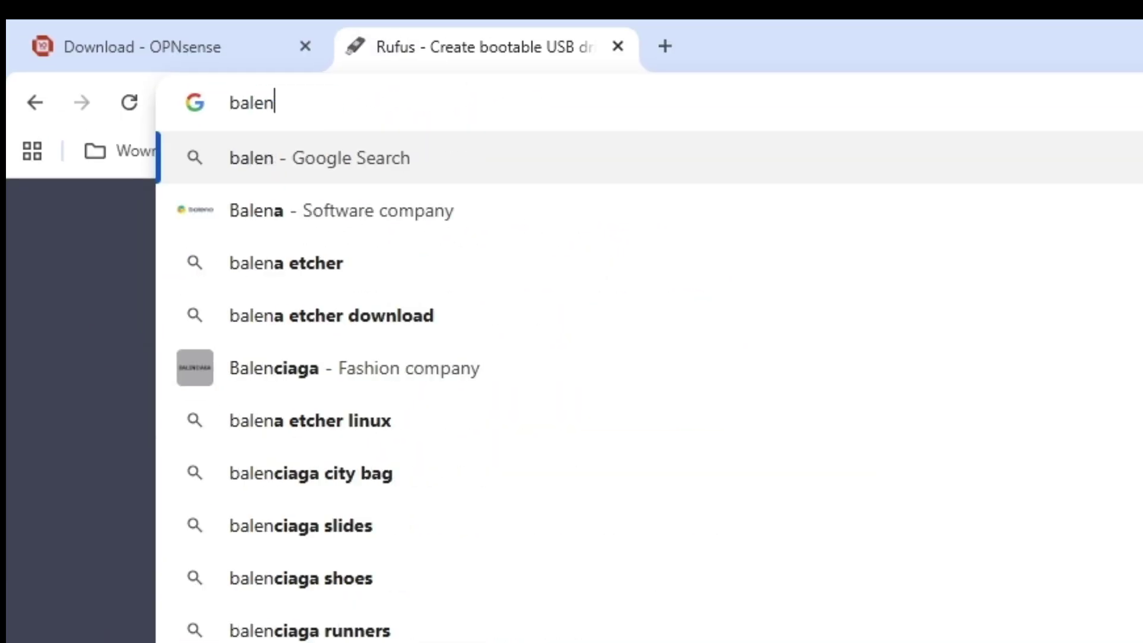
Search for balena etcher and open the etcher.balena.io website
text(a)
key(Return)
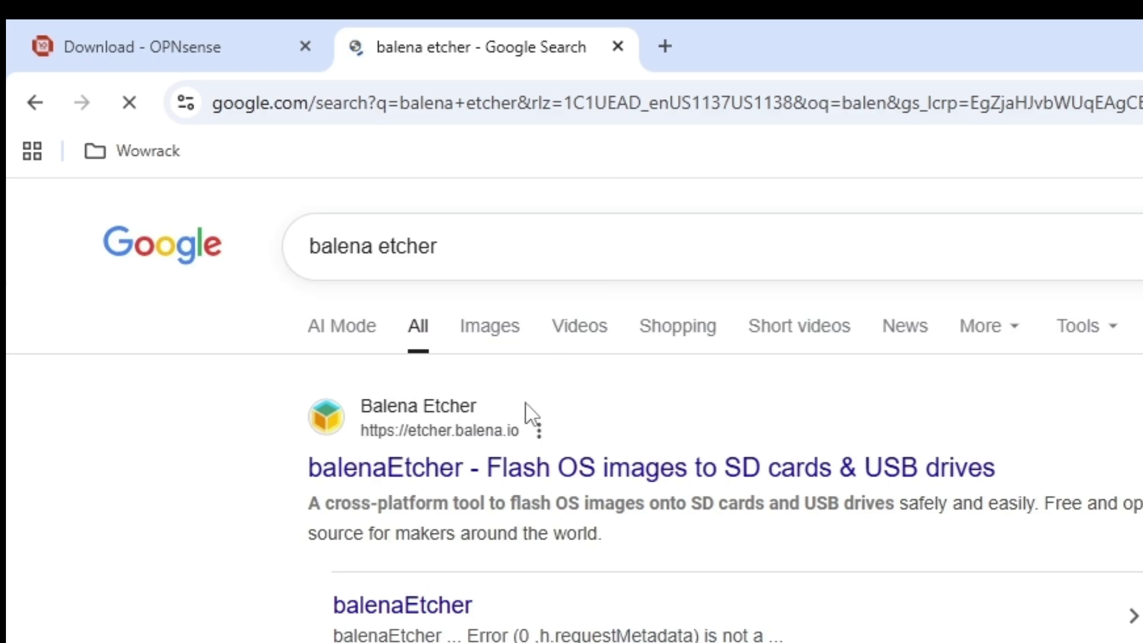
click(509, 471)
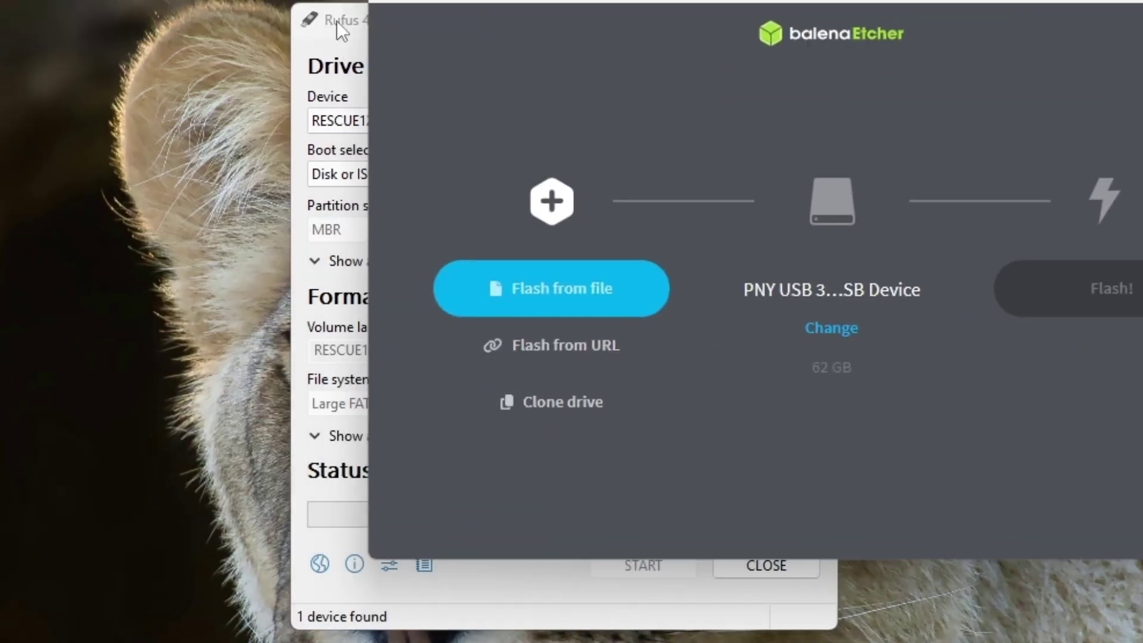
Close Rufus, centre the Etcher window and start choosing an image to flash
drag(337, 20, 0, 25)
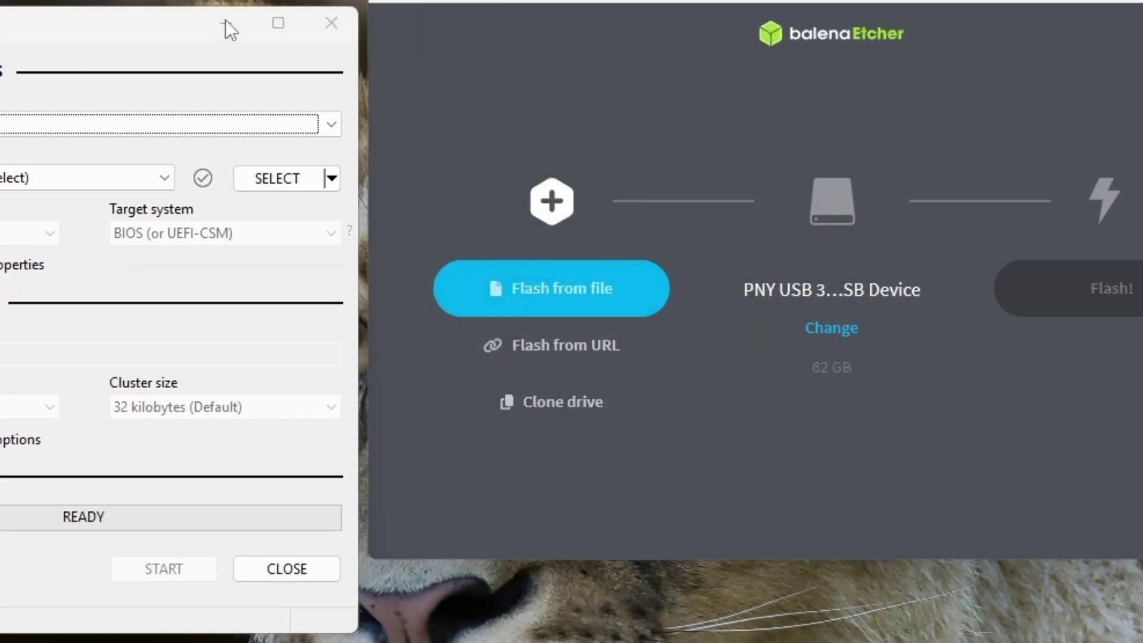
click(334, 15)
drag(499, 1, 226, 0)
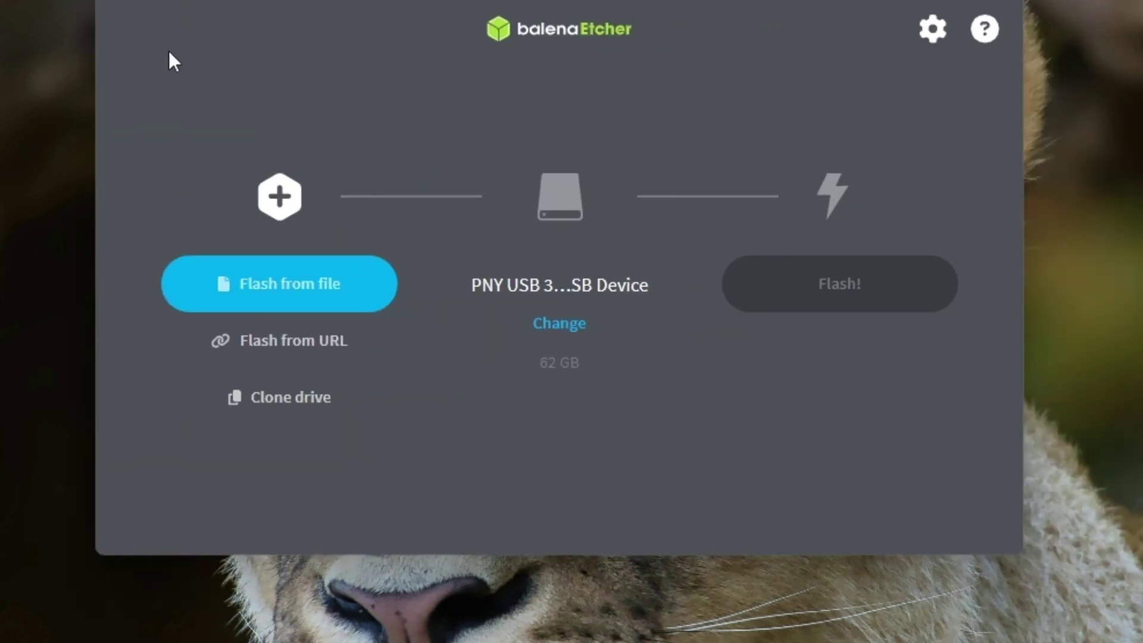
click(247, 304)
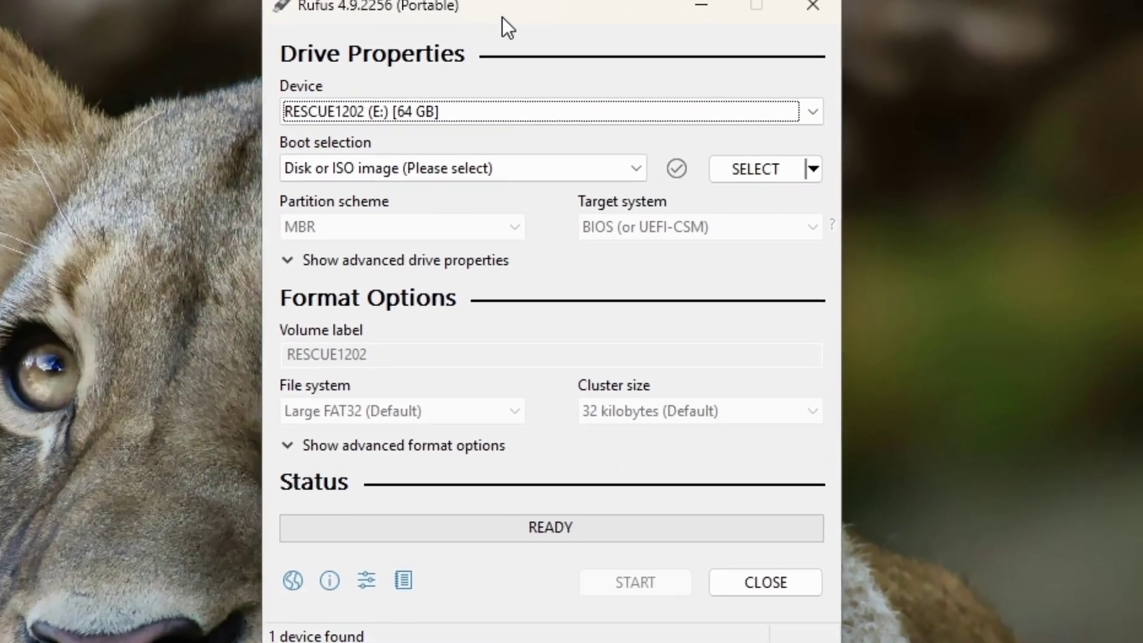
In Rufus, keep RESCUE1202 (E:) 64 GB as device and Disk or ISO image as boot selection
drag(502, 17, 553, 22)
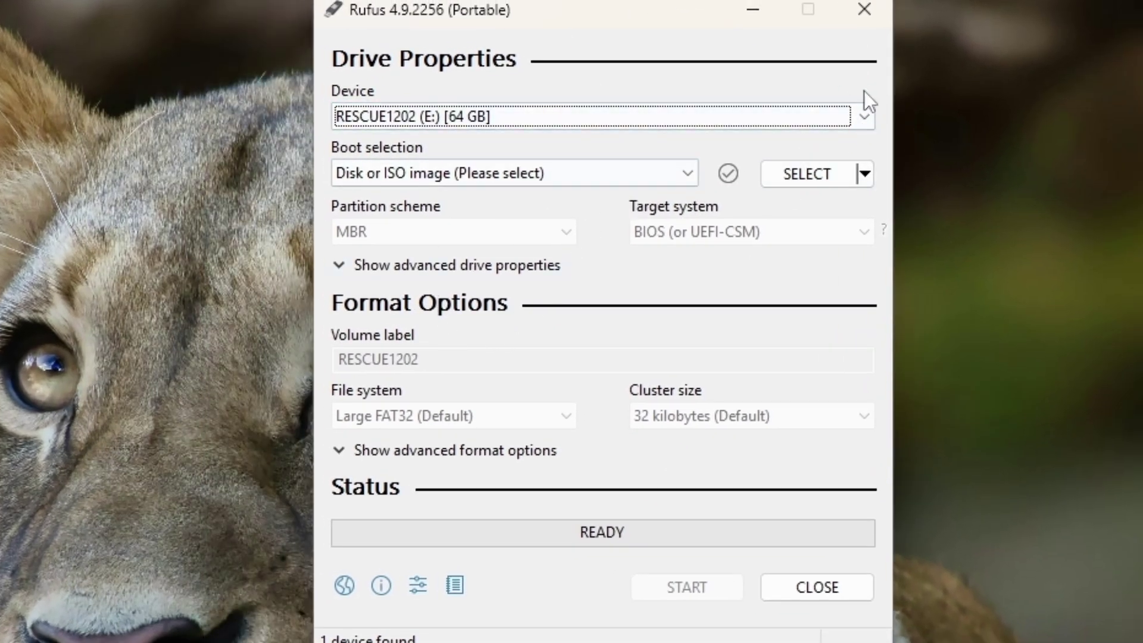
click(421, 118)
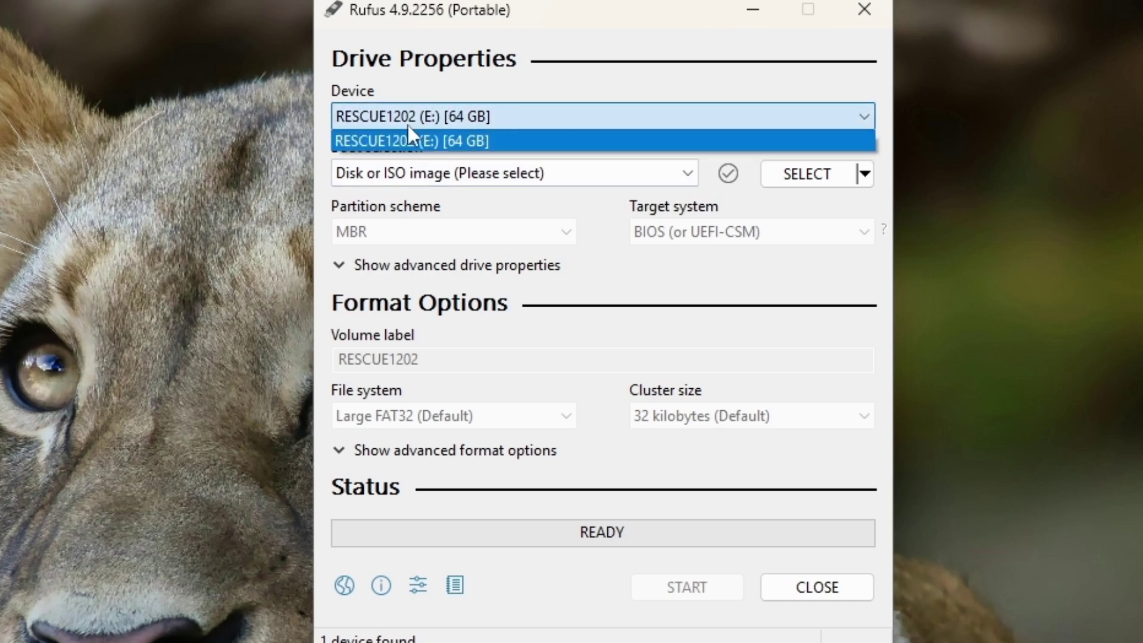
click(465, 125)
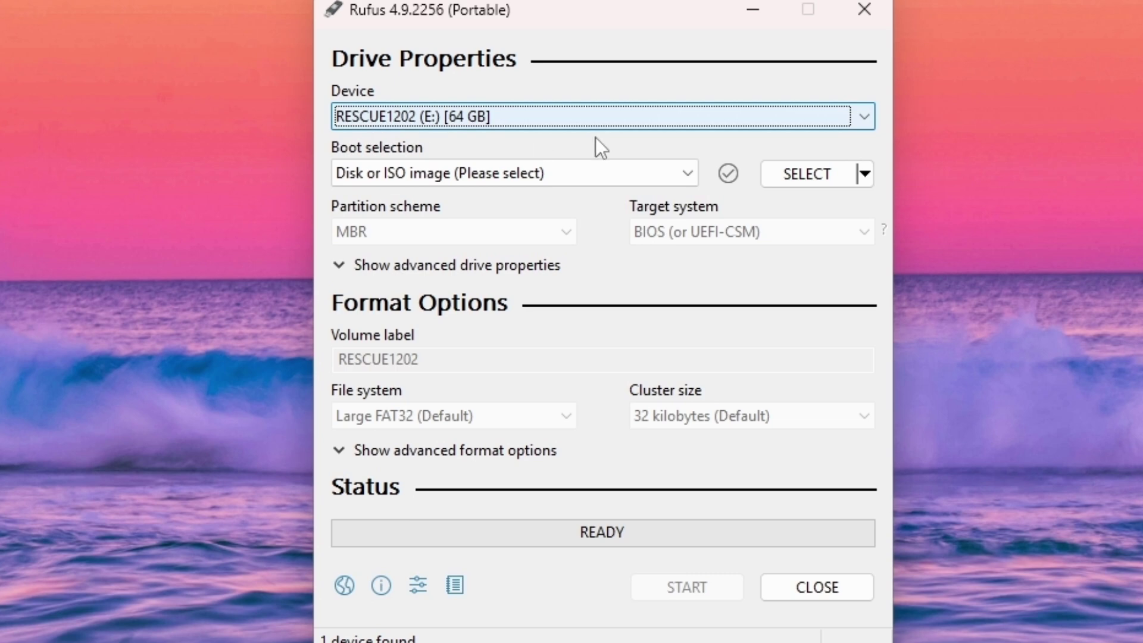
click(468, 173)
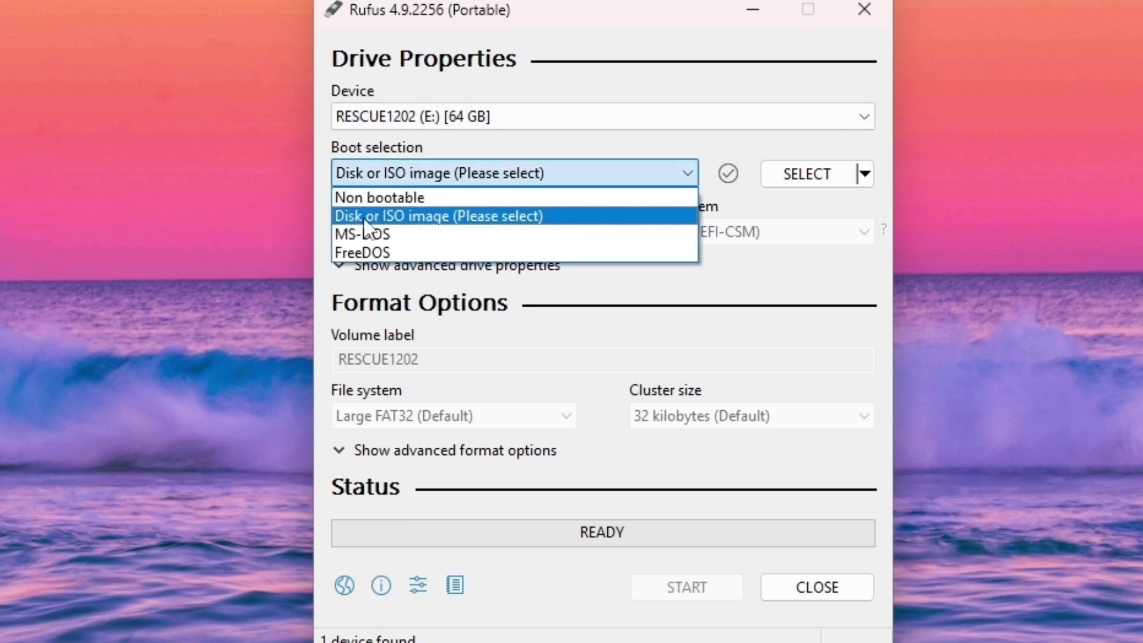
click(486, 218)
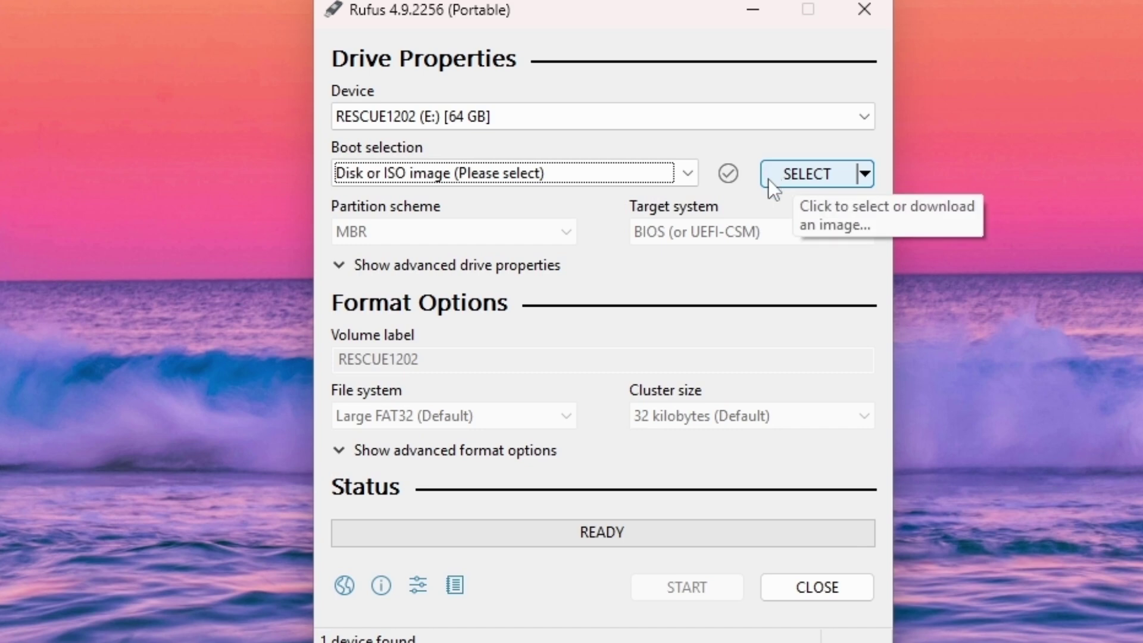
click(808, 175)
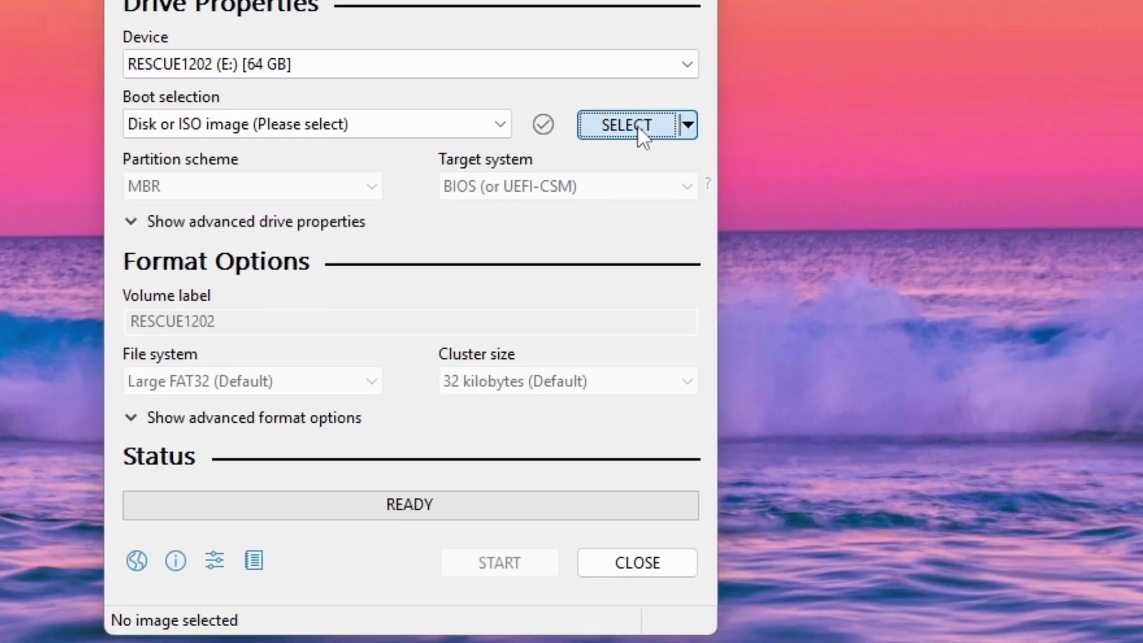
Load the compressed OPNsense-25.7-dvd-amd64 .iso archive in Rufus, which rejects it as unsupported
click(808, 174)
scroll(310, 208, down, 1)
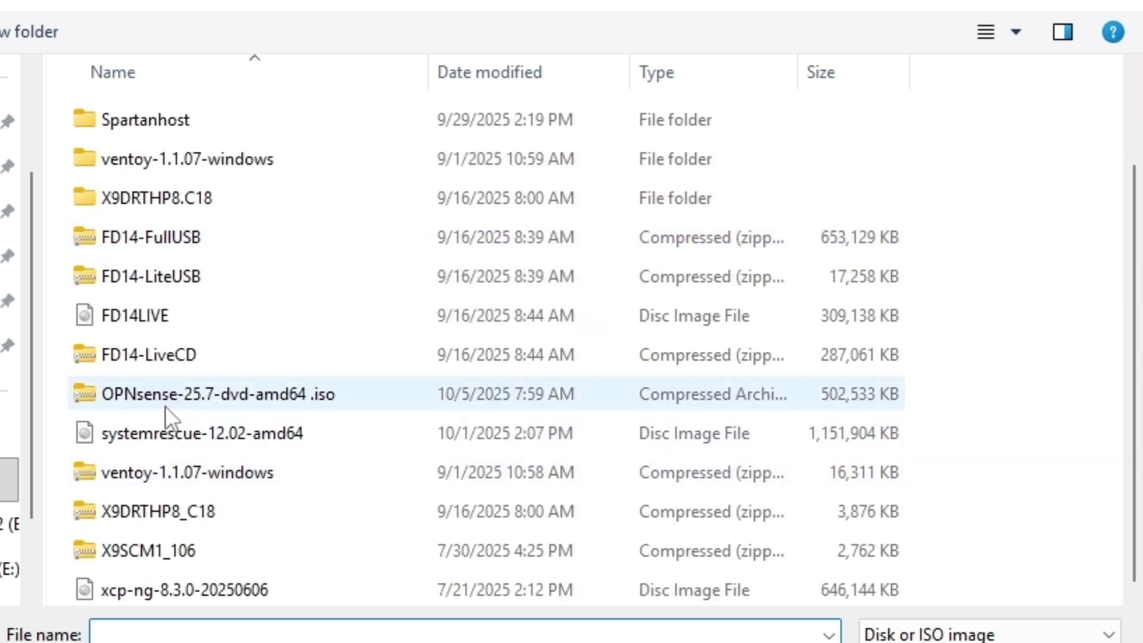
double_click(185, 392)
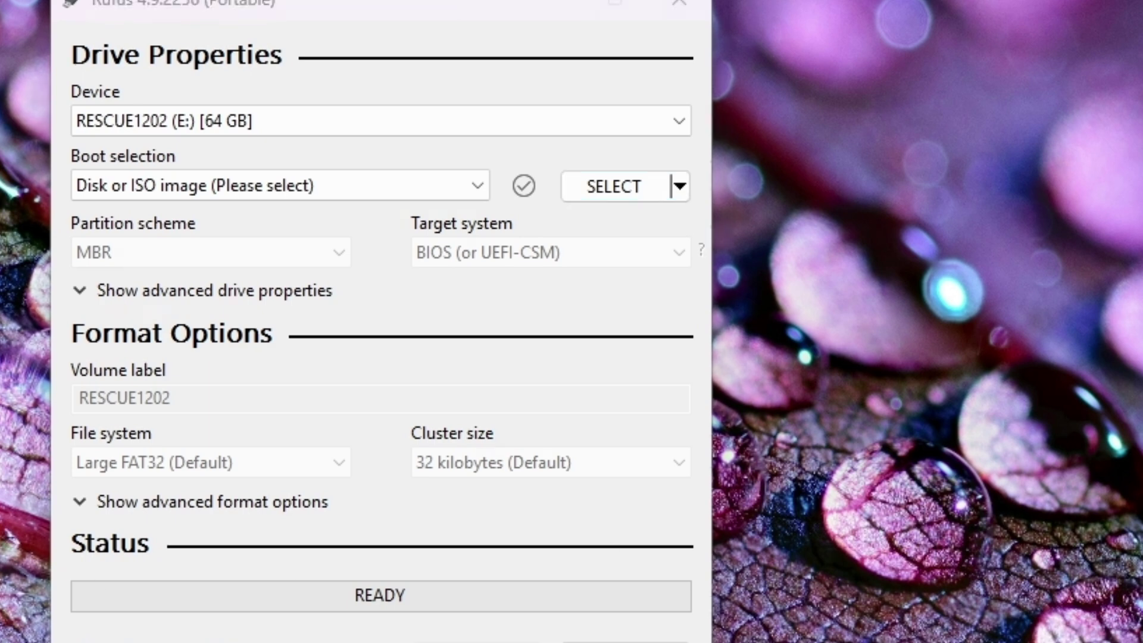
Extract the OPNsense .iso.bz2 archive in place with 7-Zip Extract Here
click(613, 186)
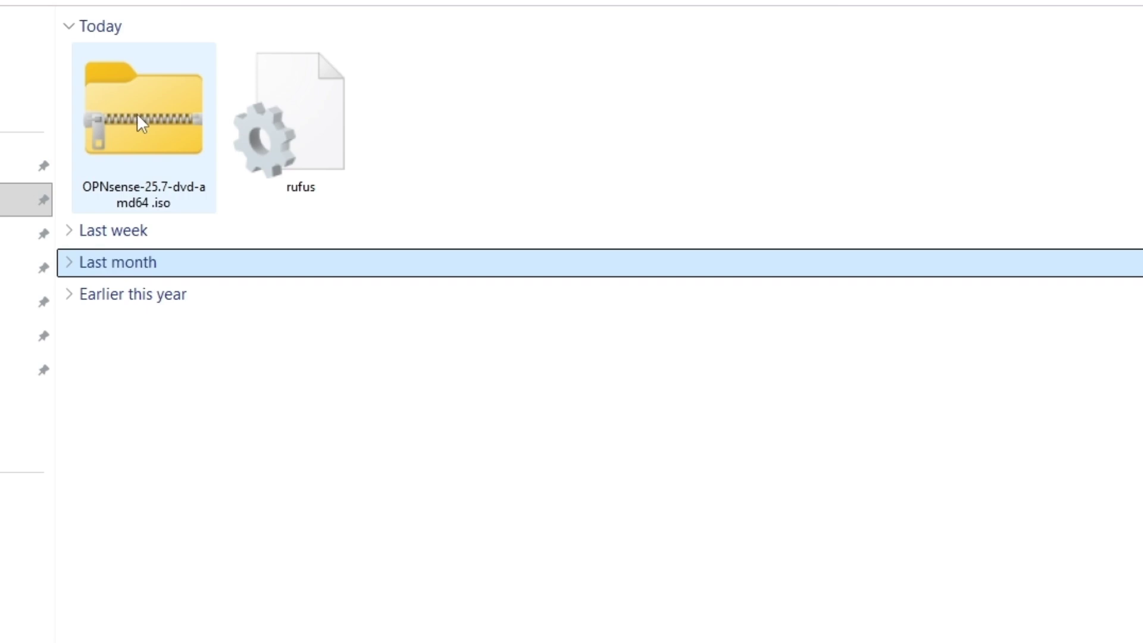
right_click(137, 115)
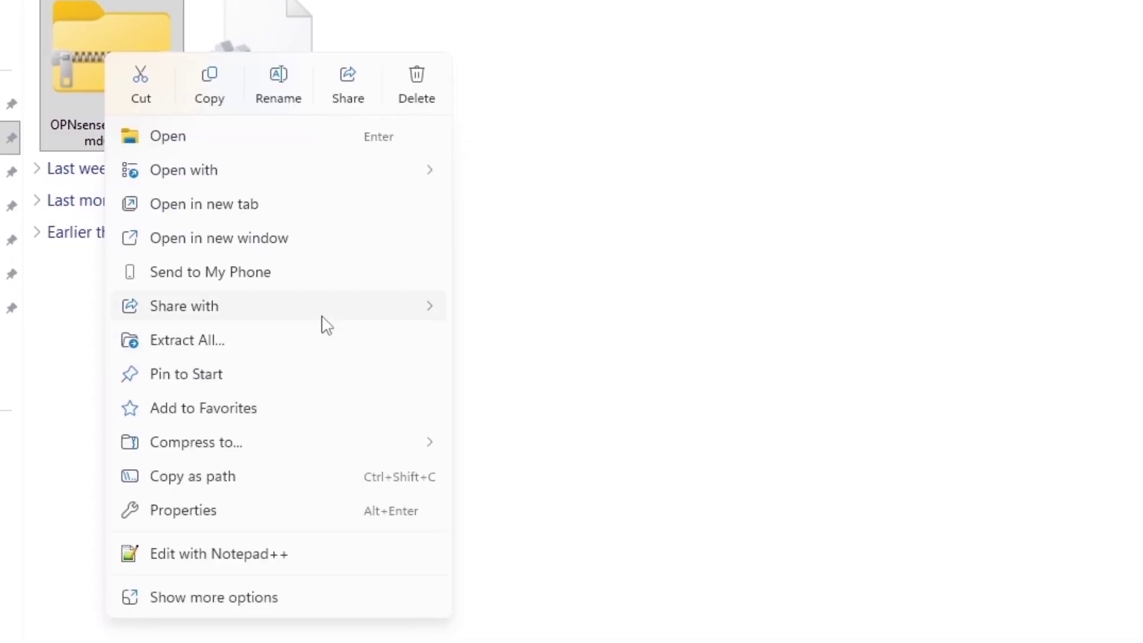
click(274, 600)
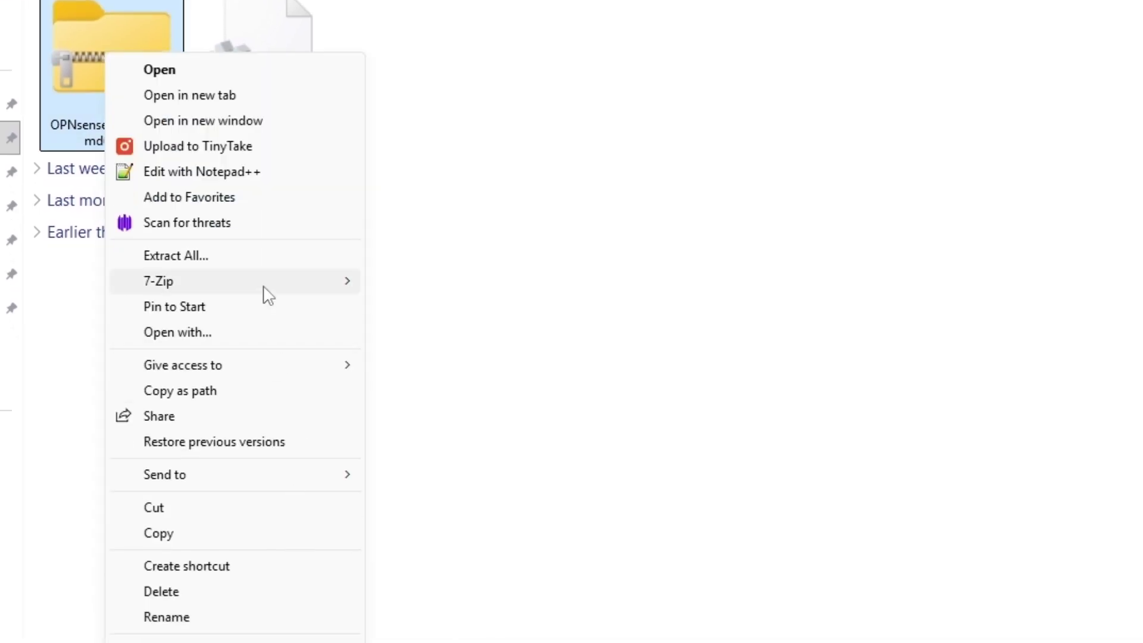
mouse_move(331, 294)
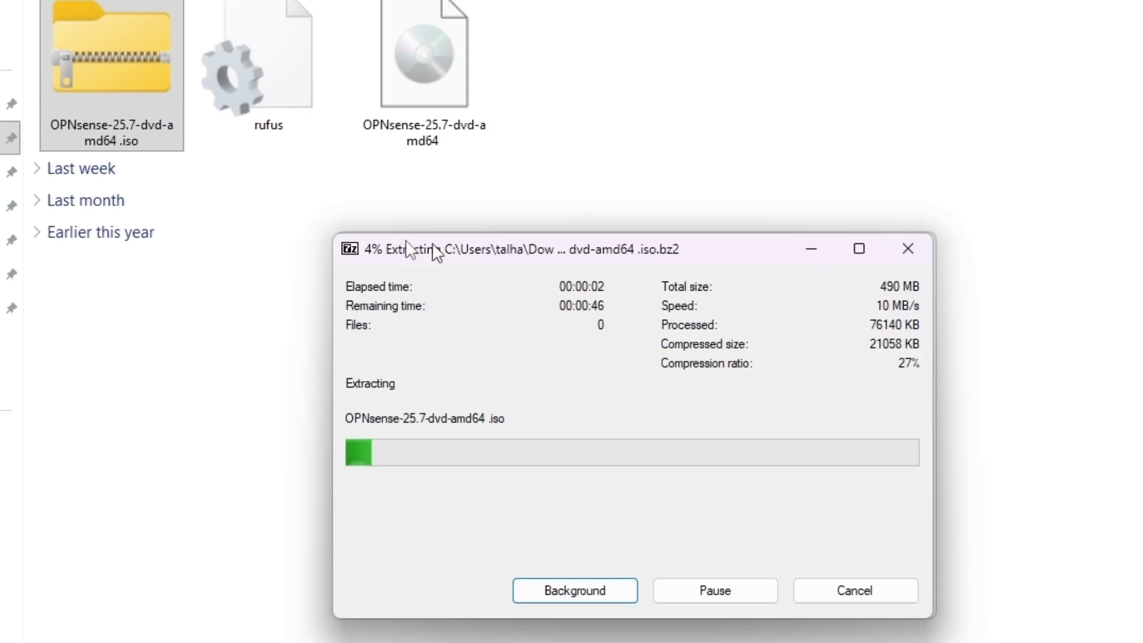
drag(439, 248, 369, 244)
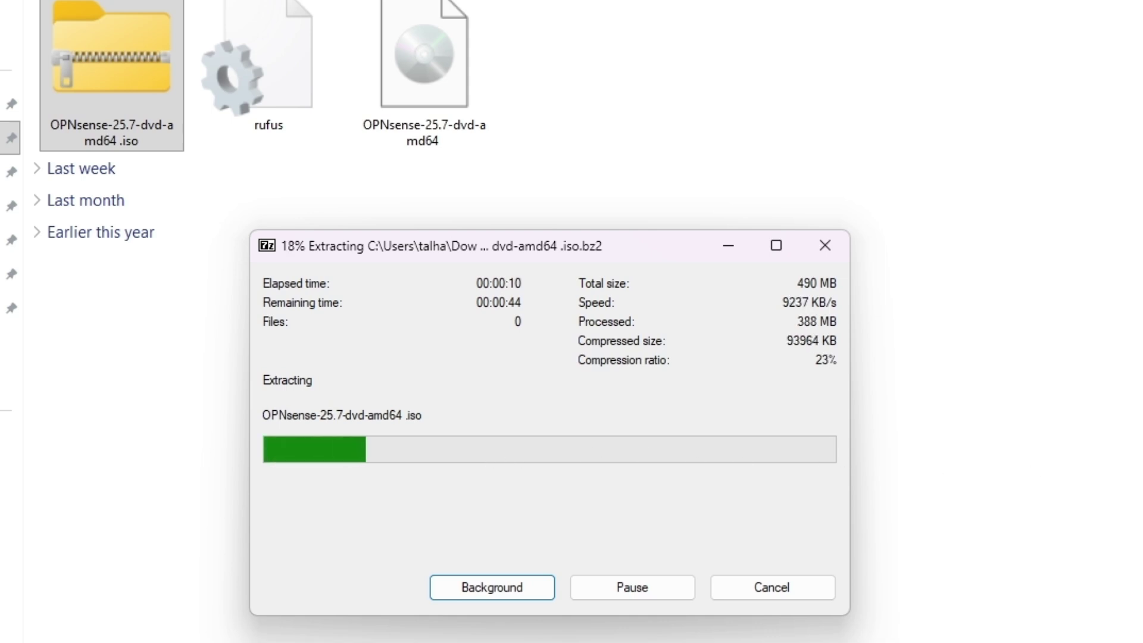
key(Escape)
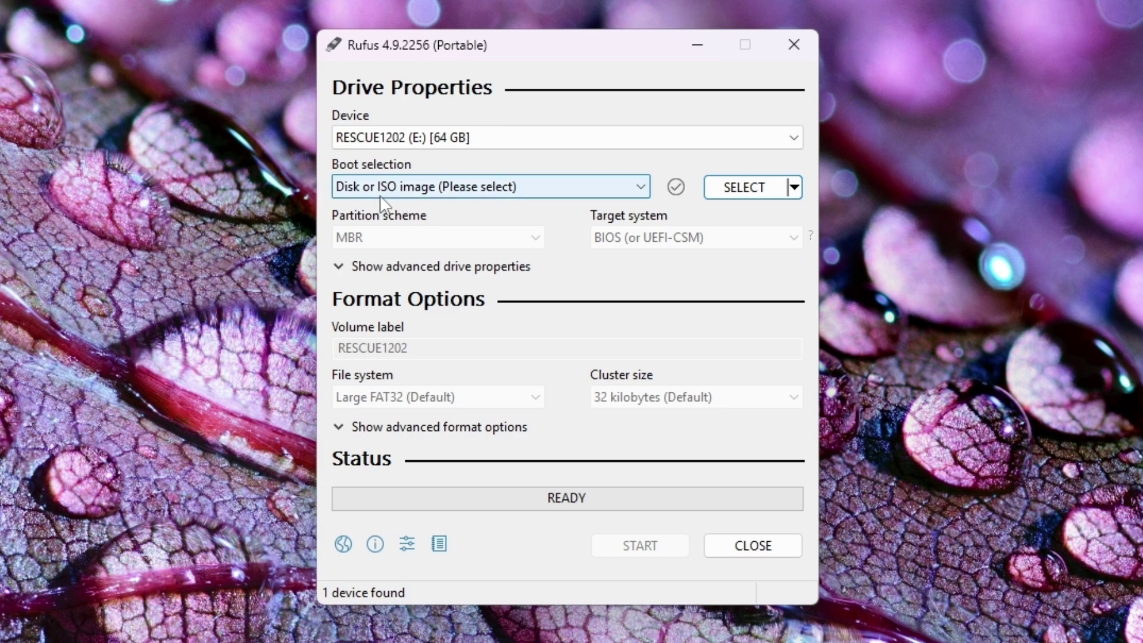
Pick the extracted OPNsense-25.7-dvd-amd64 disc image from Downloads as Rufus's boot image
click(727, 194)
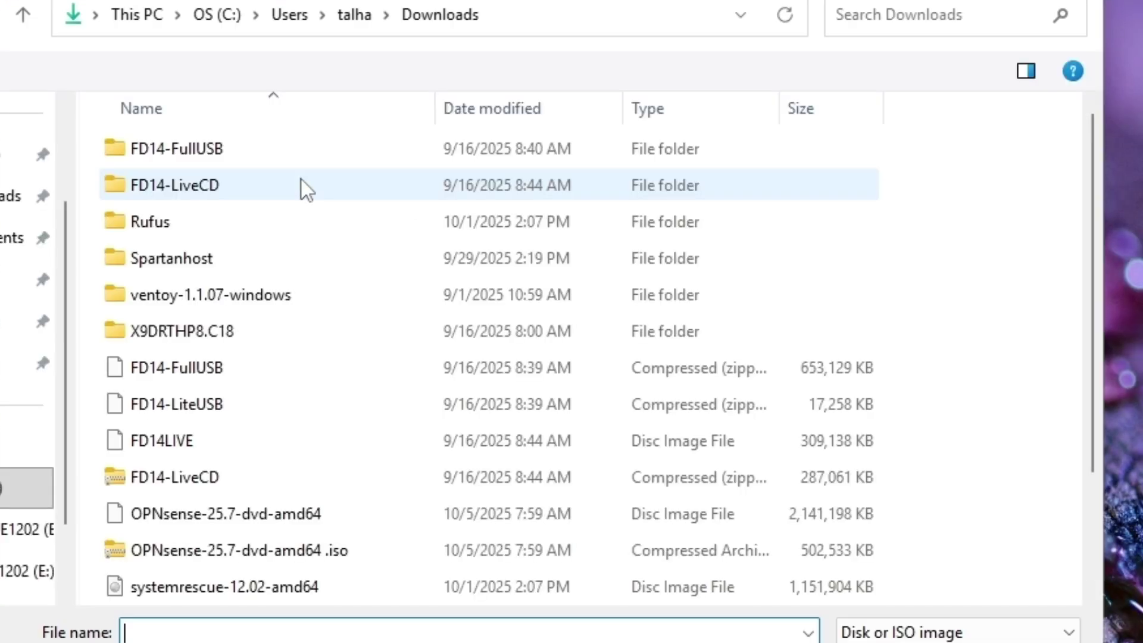
scroll(228, 434, down, 2)
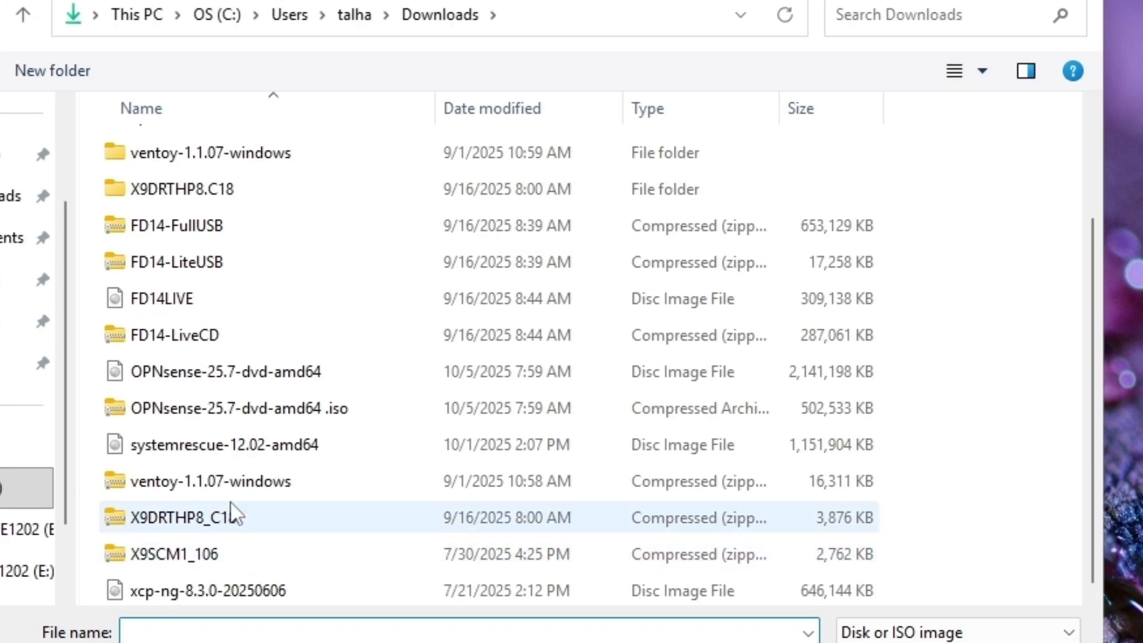
click(262, 374)
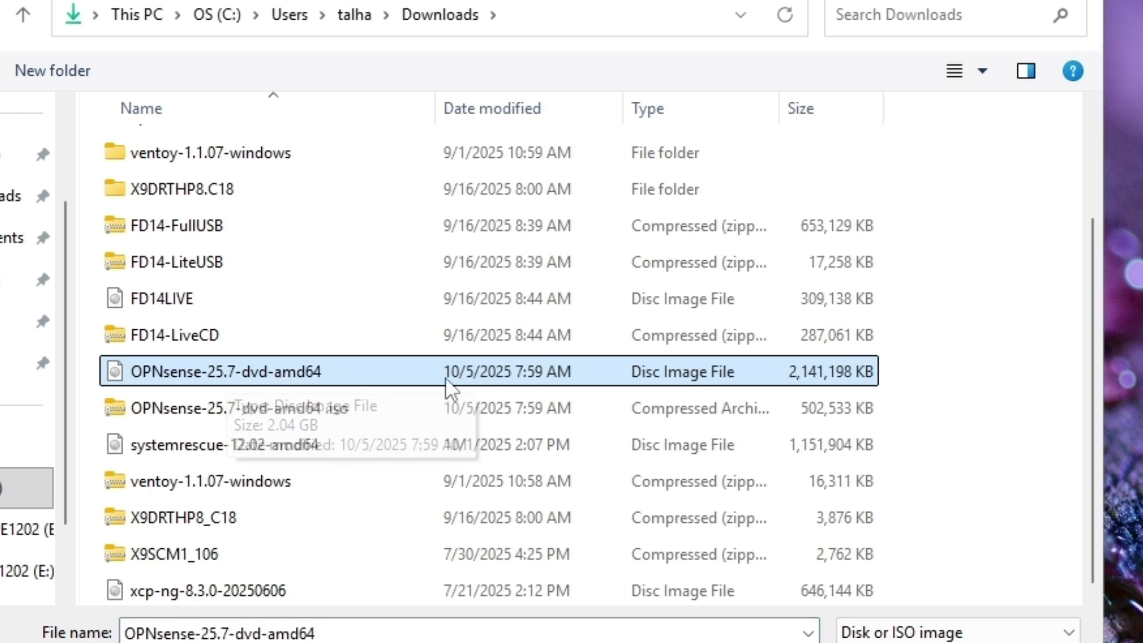
double_click(235, 378)
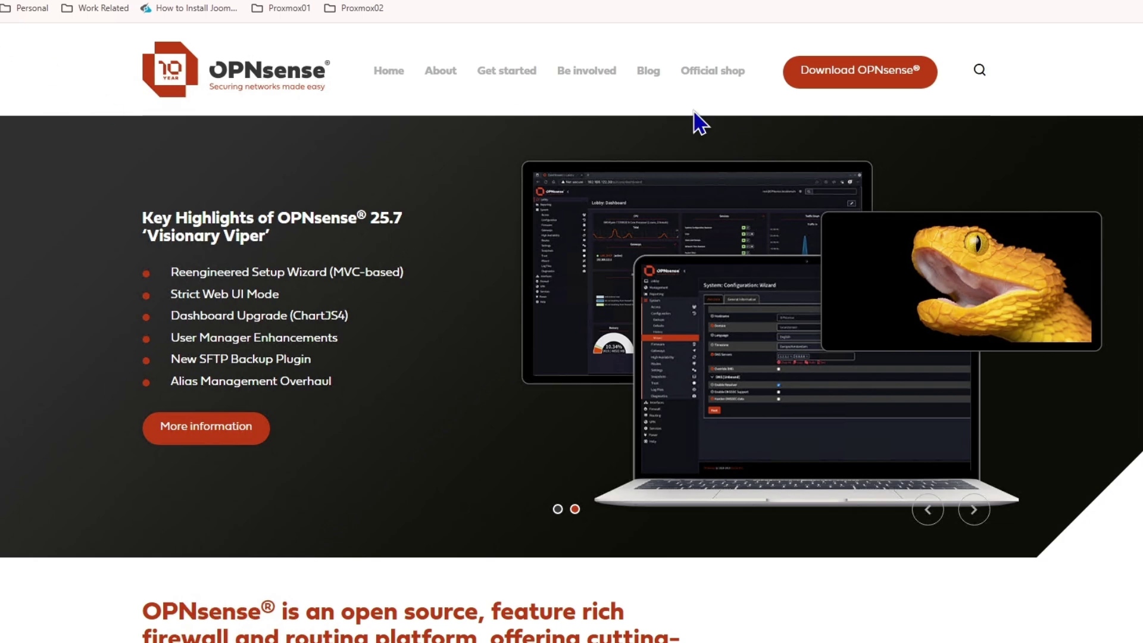
On the download page, choose the dvd image type with LeaseWeb as mirror
click(829, 83)
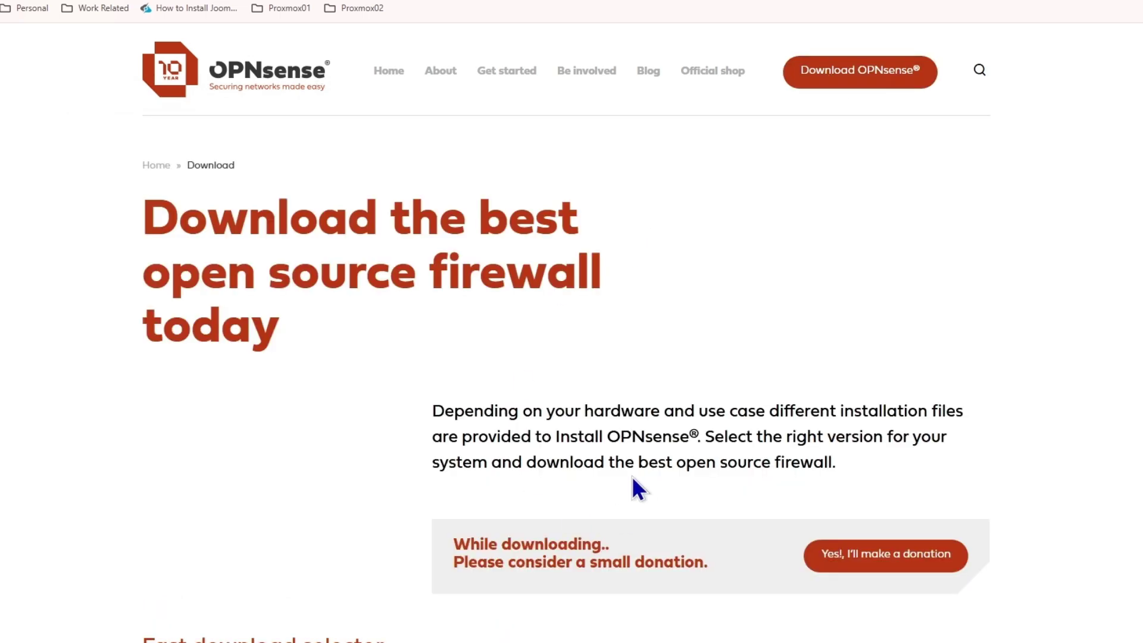
scroll(633, 485, down, 6)
click(653, 322)
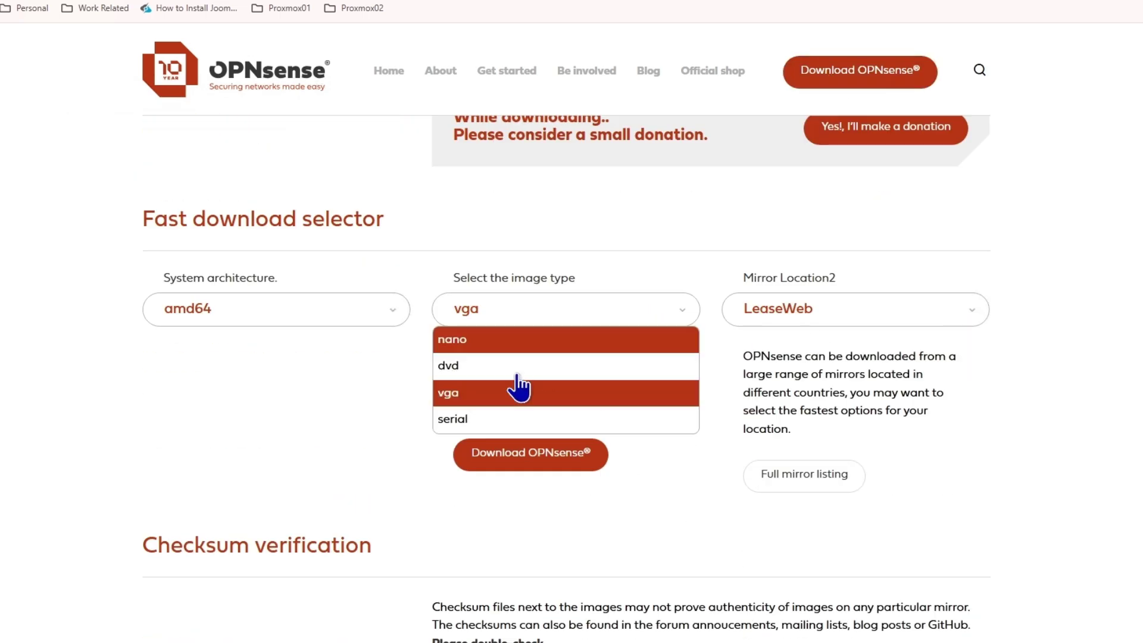
click(487, 364)
click(938, 325)
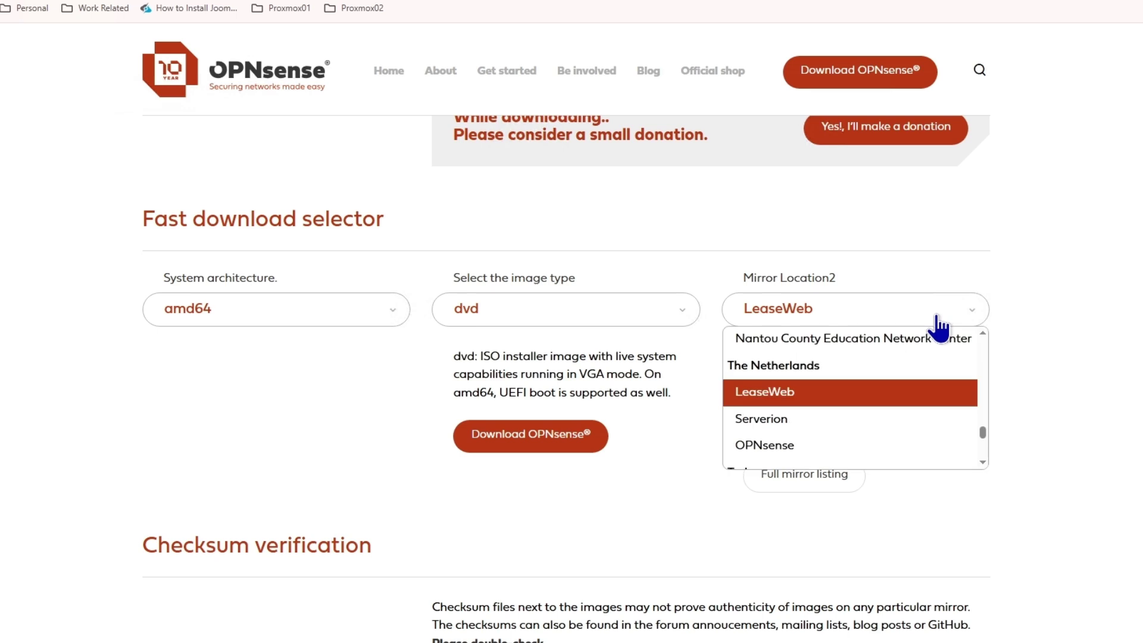
click(779, 400)
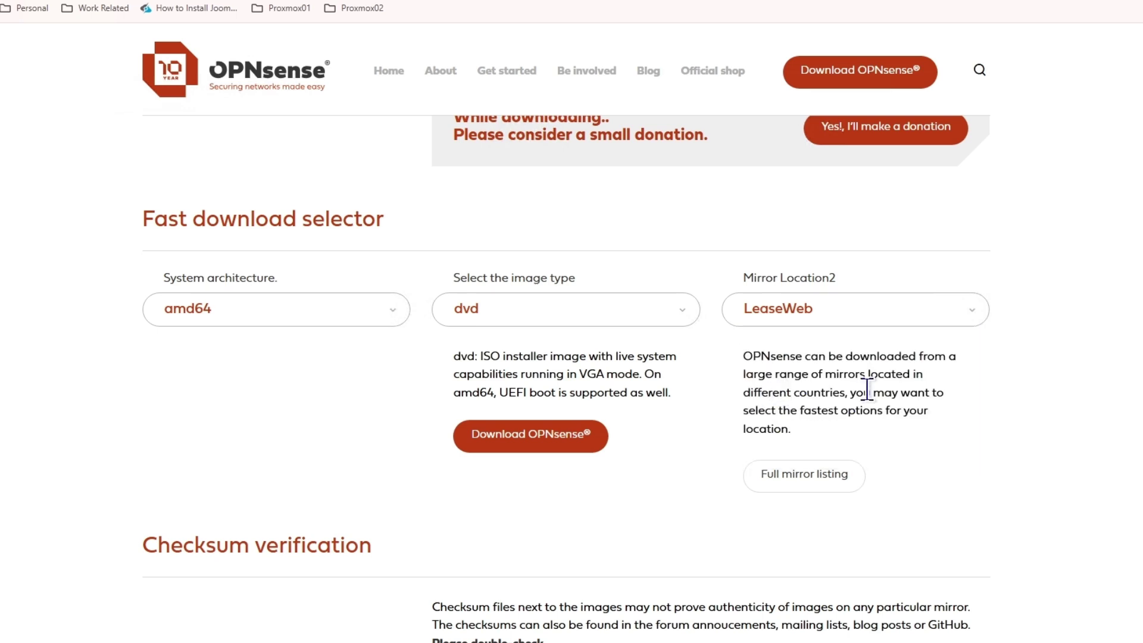
Switch the mirror to Aalborg University and copy the Download OPNsense link address
click(823, 312)
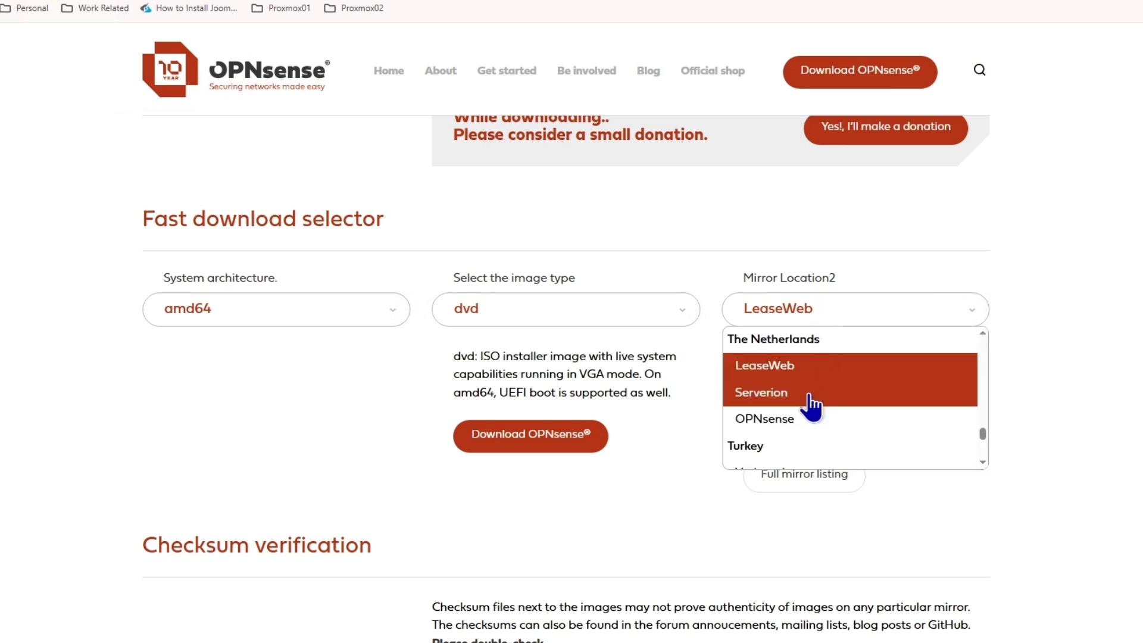
scroll(833, 427, up, 15)
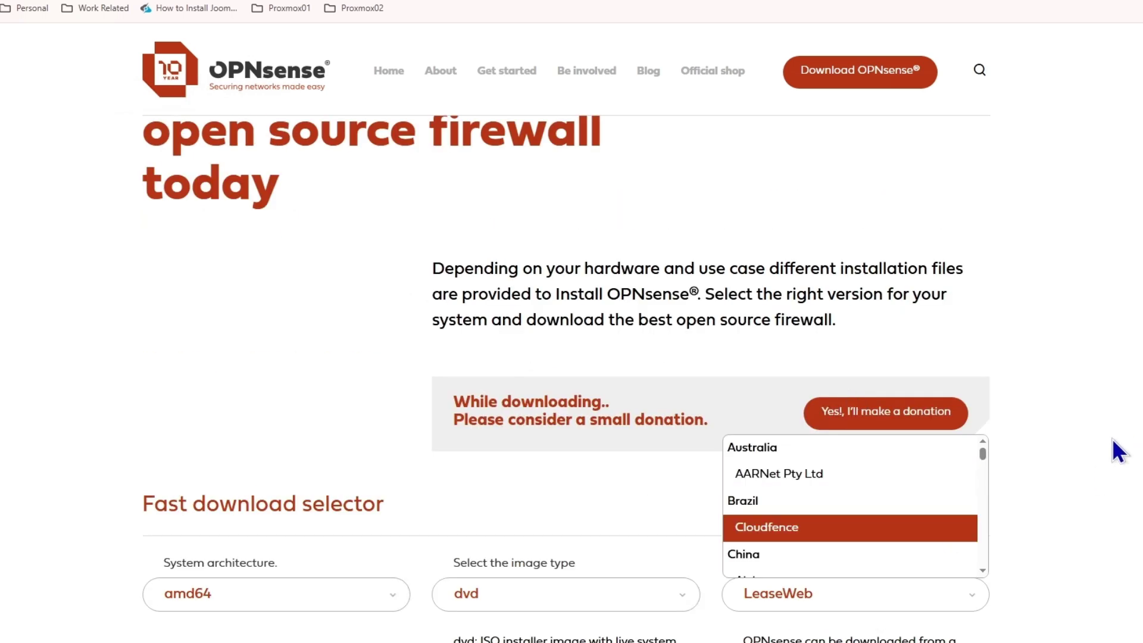
scroll(1046, 455, down, 3)
scroll(852, 372, down, 4)
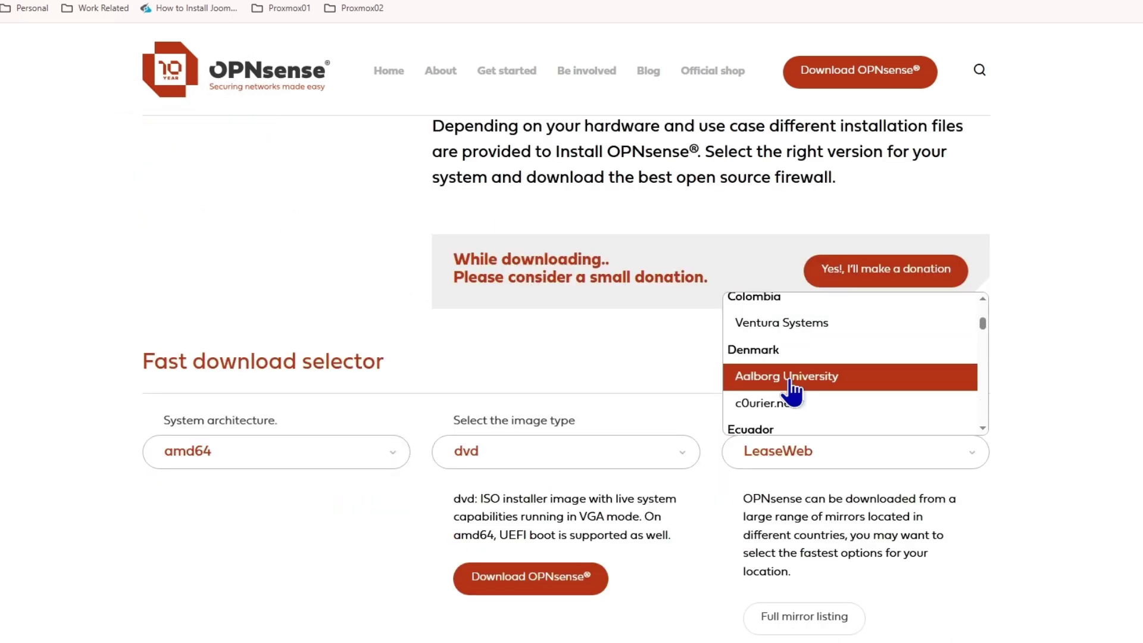
click(792, 381)
right_click(541, 586)
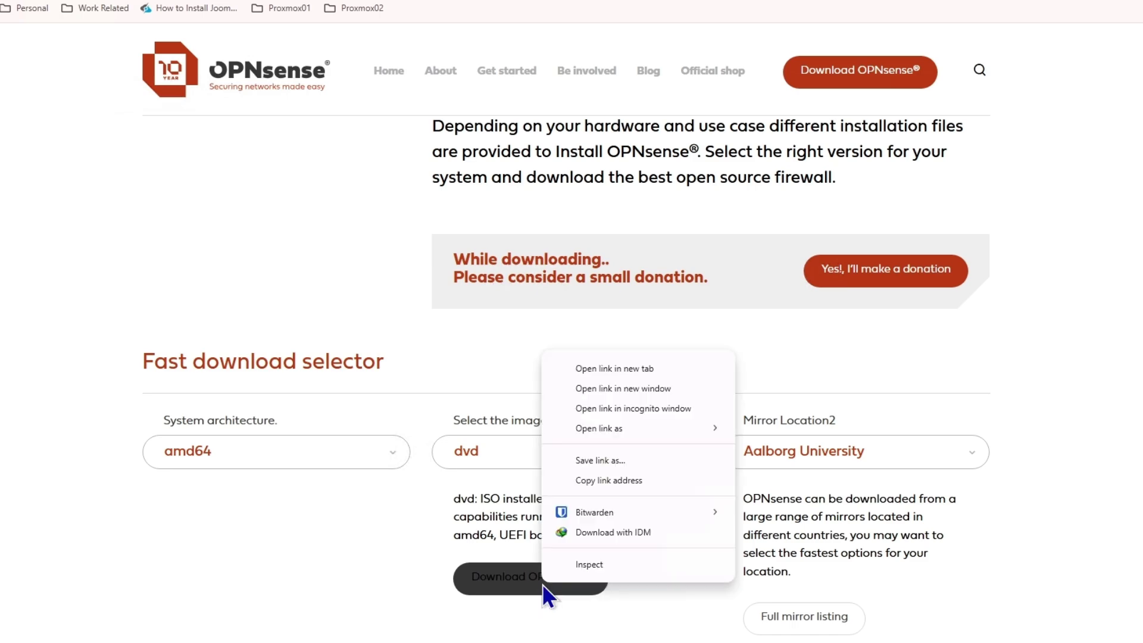
click(618, 483)
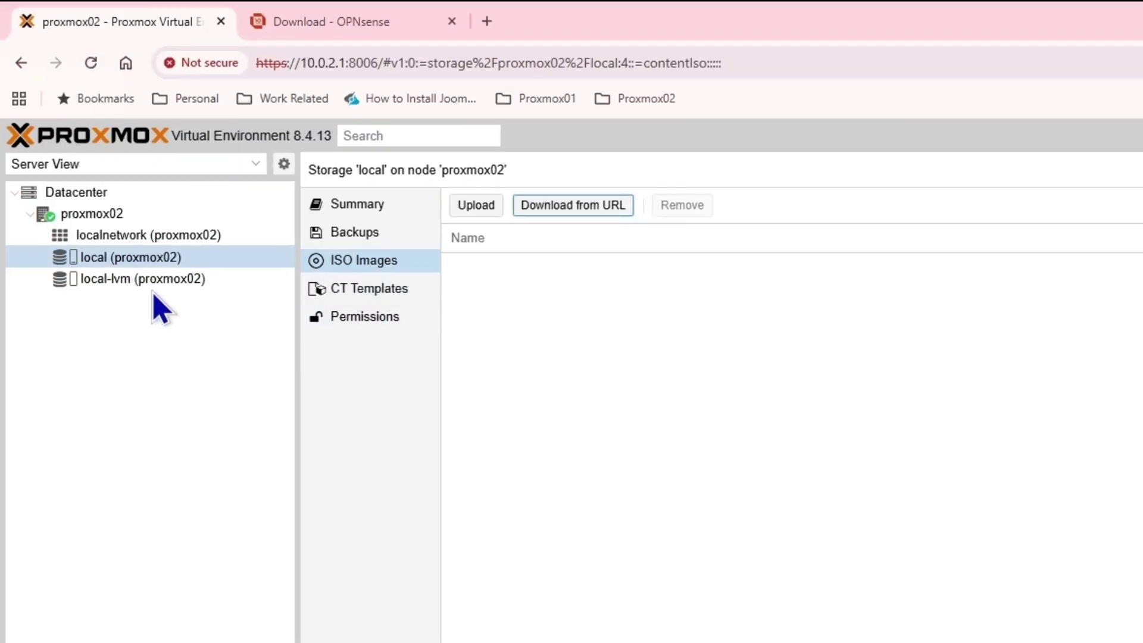
Download OPNsense-25.7-dvd-amd64.iso from the pasted link into local (proxmox02) ISO Images
click(94, 279)
click(142, 258)
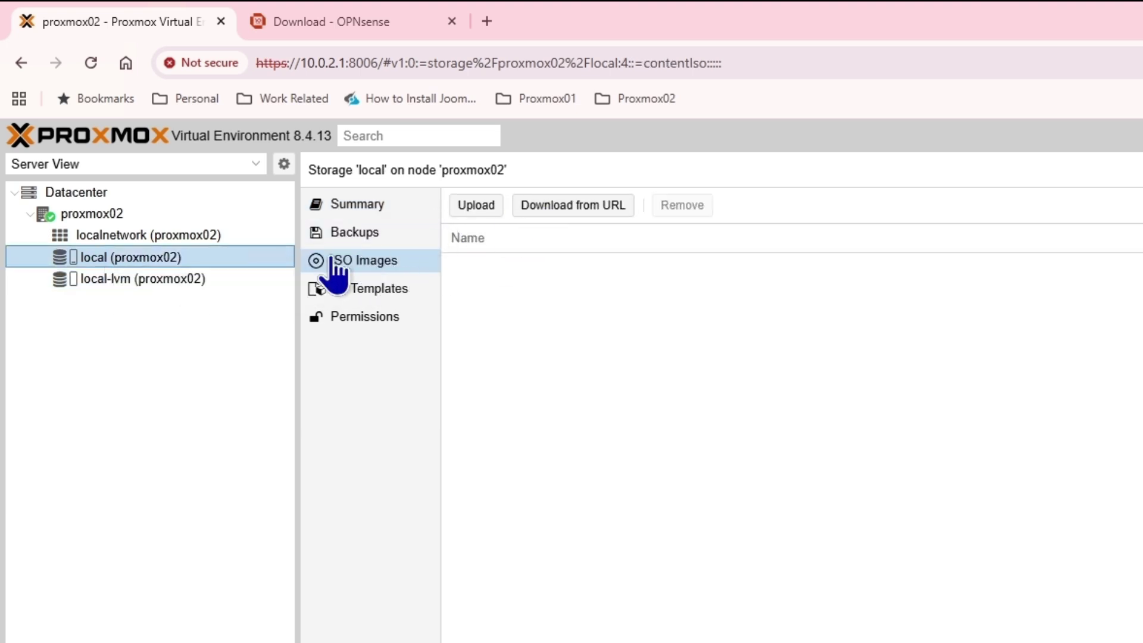
click(551, 206)
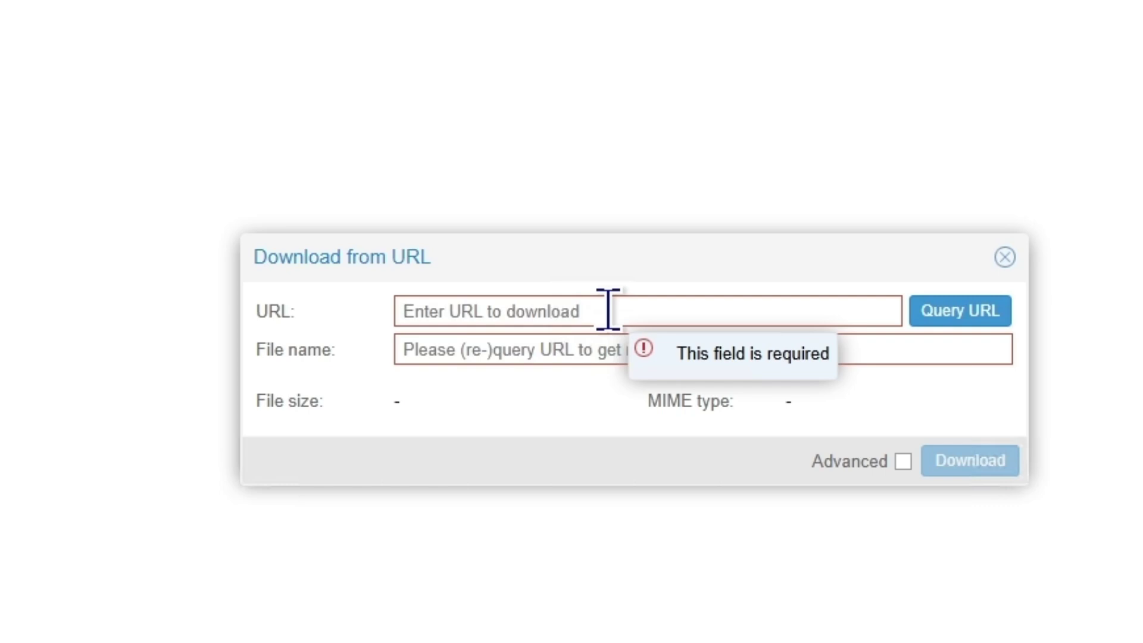
click(608, 309)
key(ctrl+v)
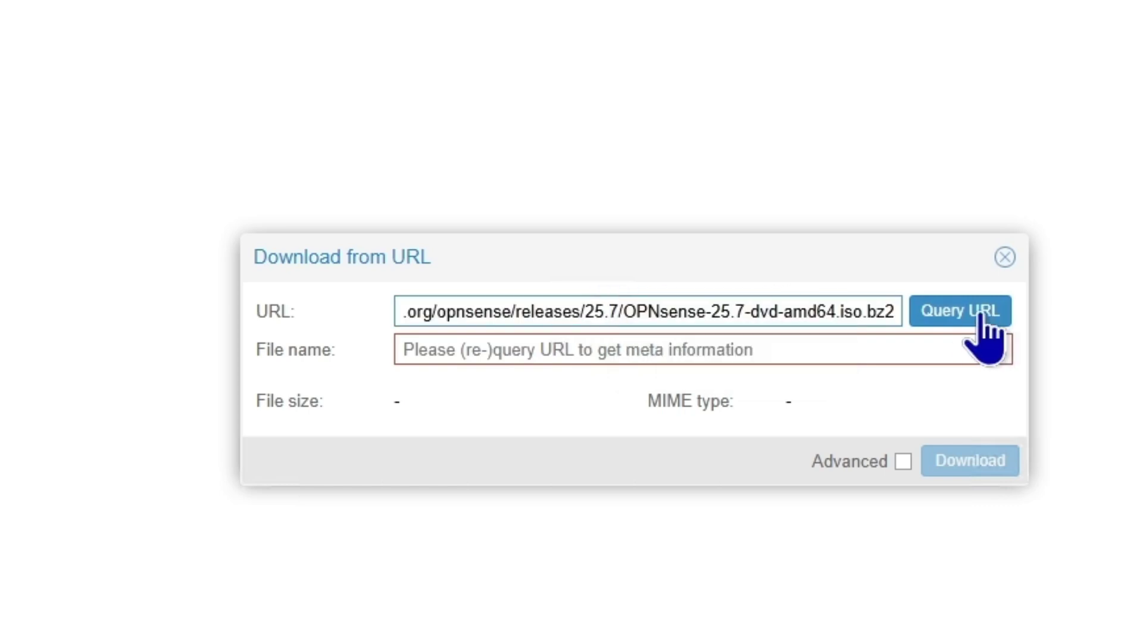
click(979, 316)
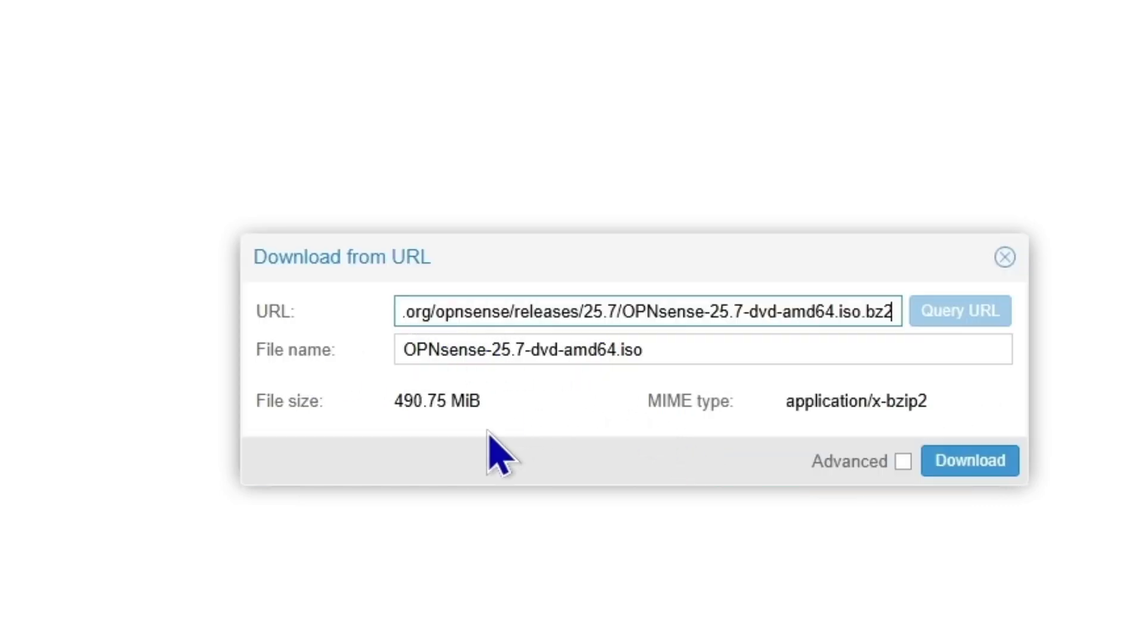
drag(653, 344, 380, 346)
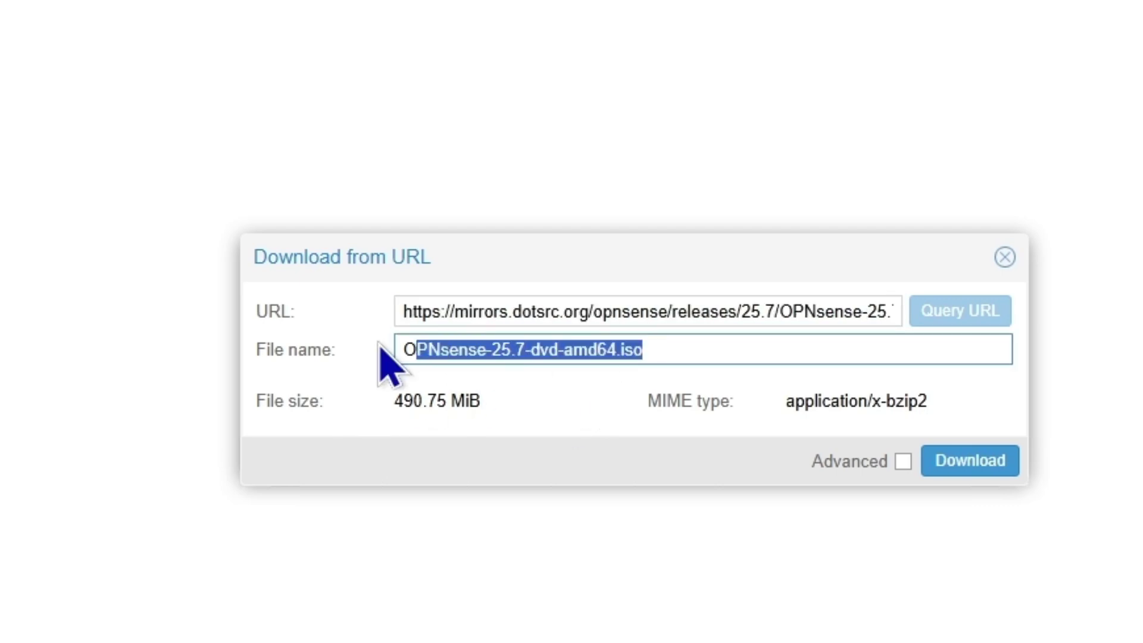
click(977, 460)
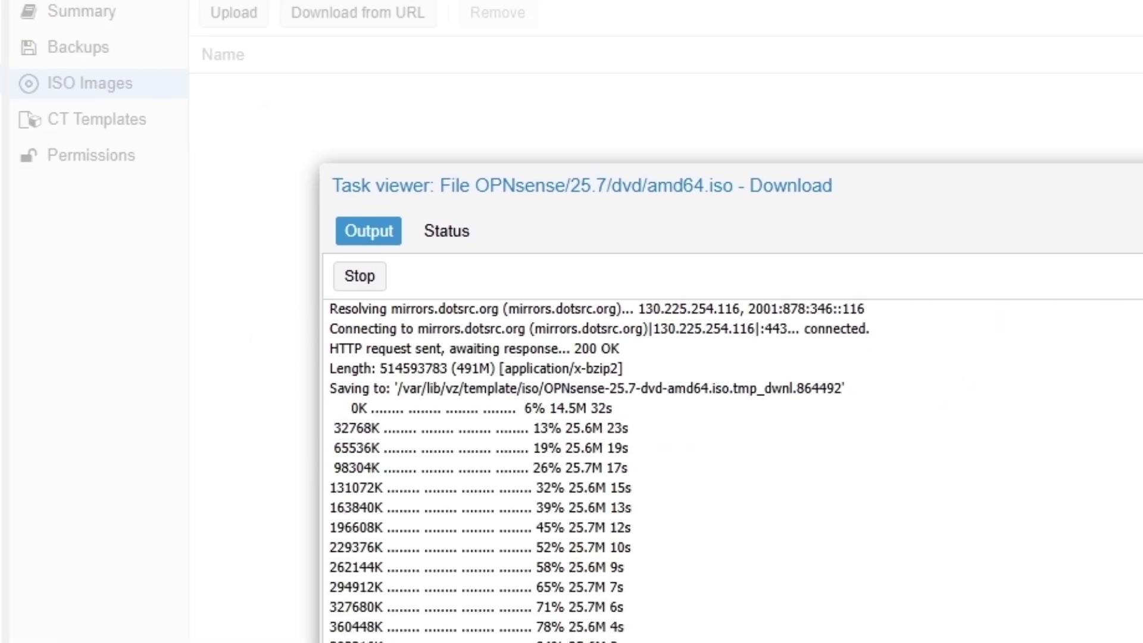
click(1049, 25)
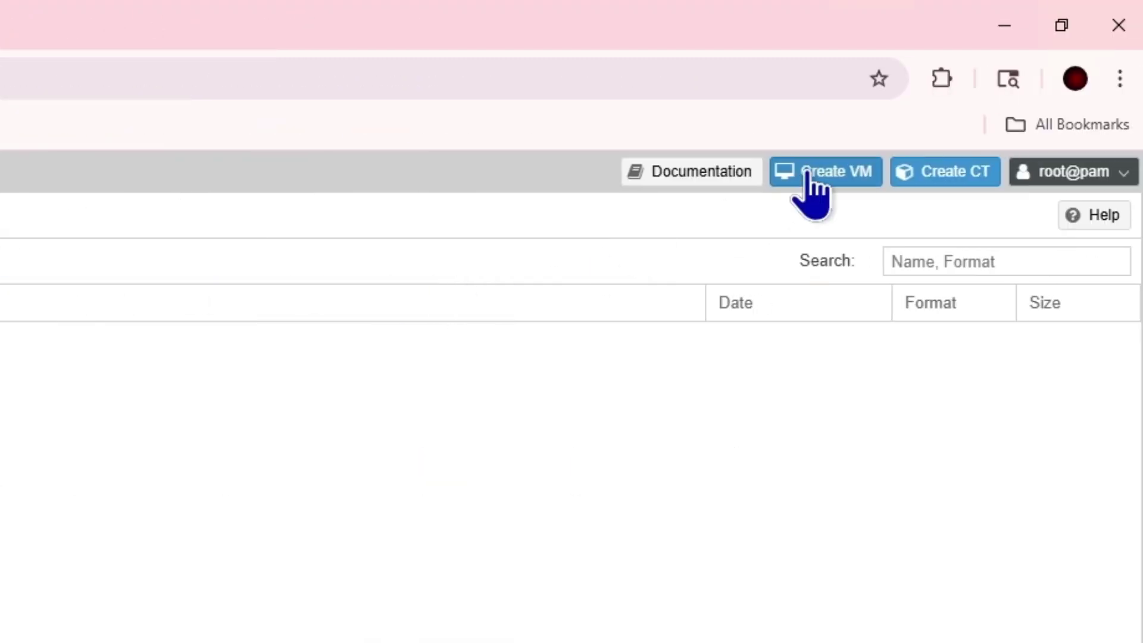
Search Google for 'opnsense hardware requirements' from the address bar
click(810, 176)
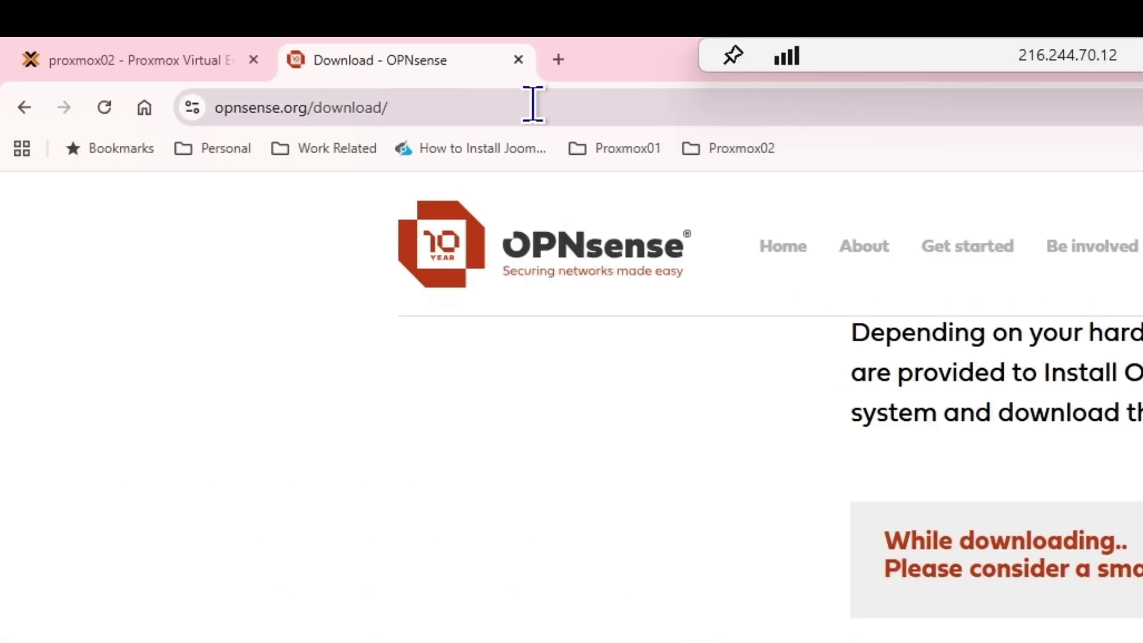
click(531, 105)
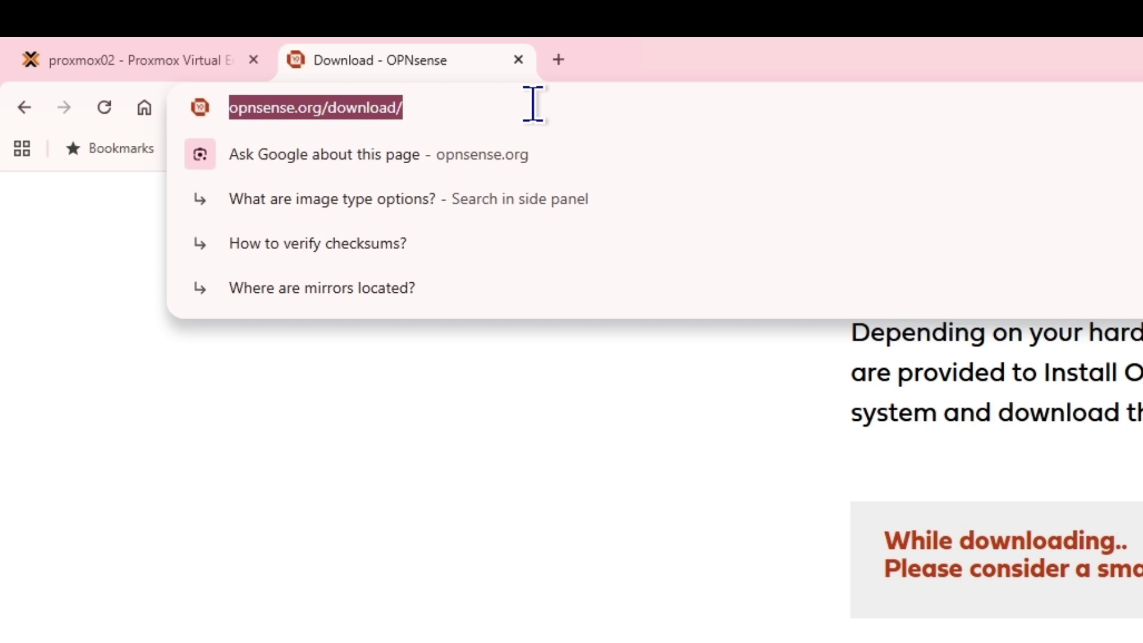
click(533, 104)
key(BackSpace)
key(BackSpace)
key(BackSpace)
key(BackSpace)
key(BackSpace)
key(BackSpace)
key(BackSpace)
key(BackSpace)
key(BackSpace)
key(BackSpace)
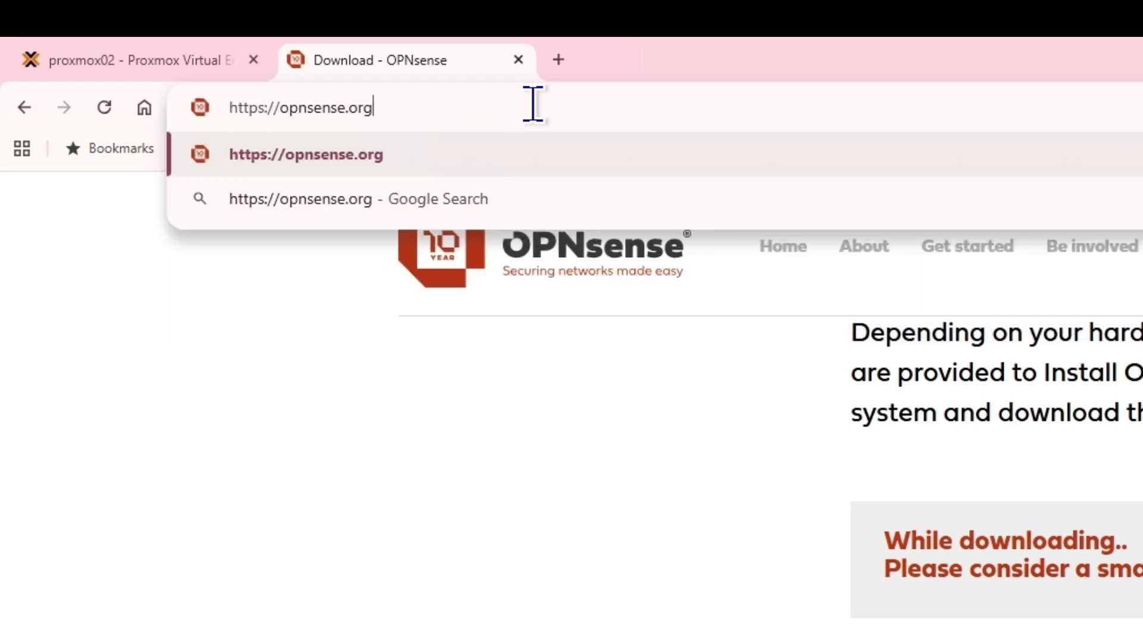
key(ctrl+a)
text(o)
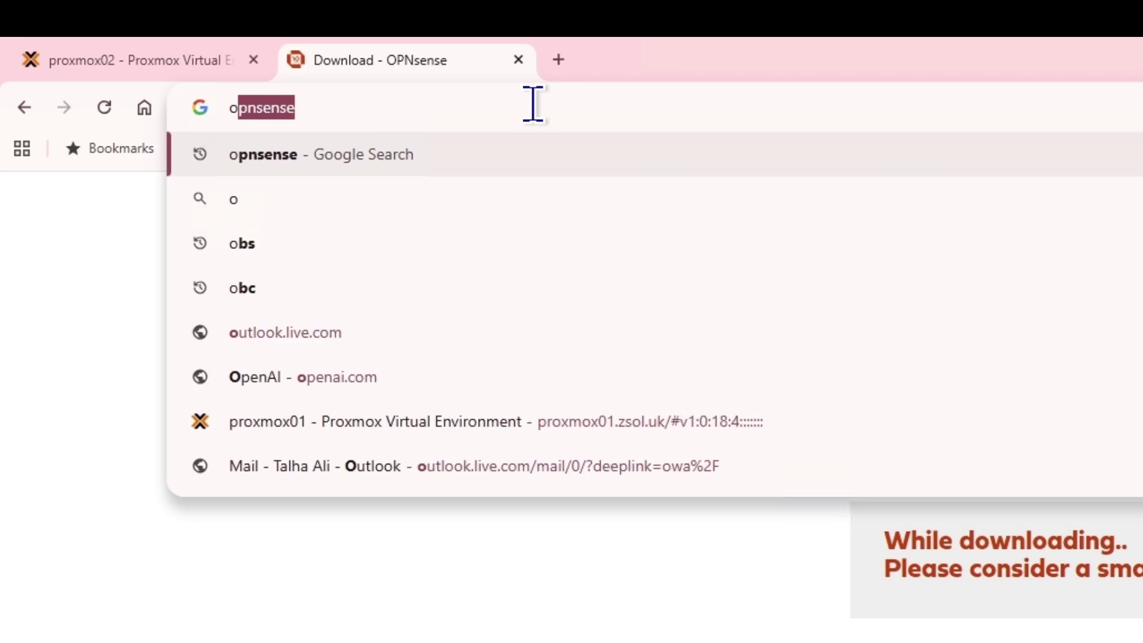
text(pn sense hardware)
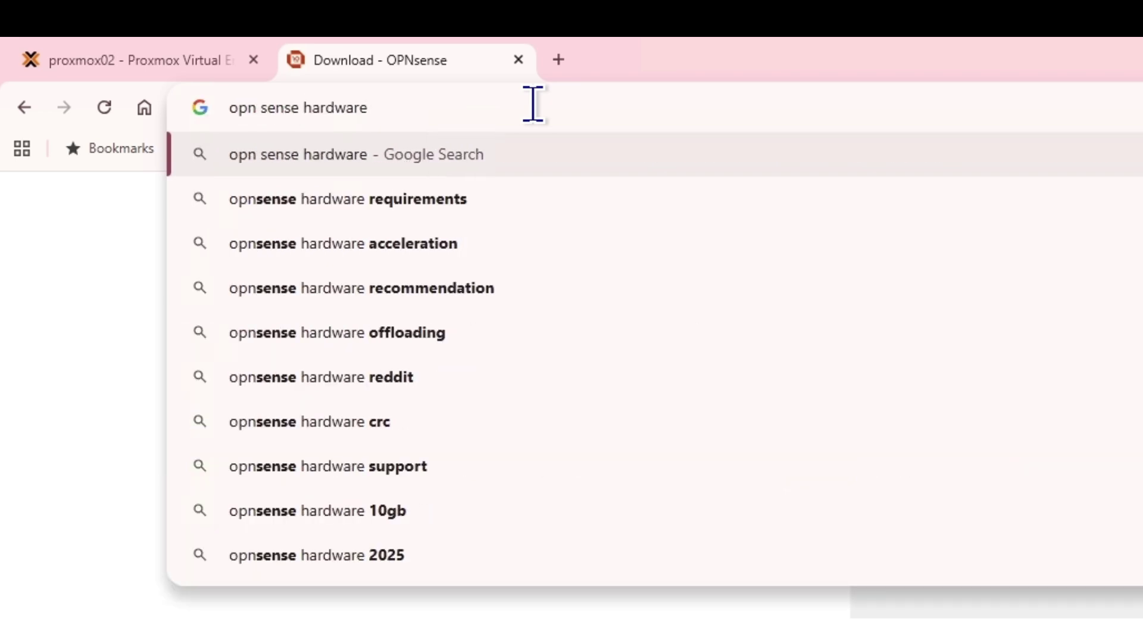
key(Down)
key(Return)
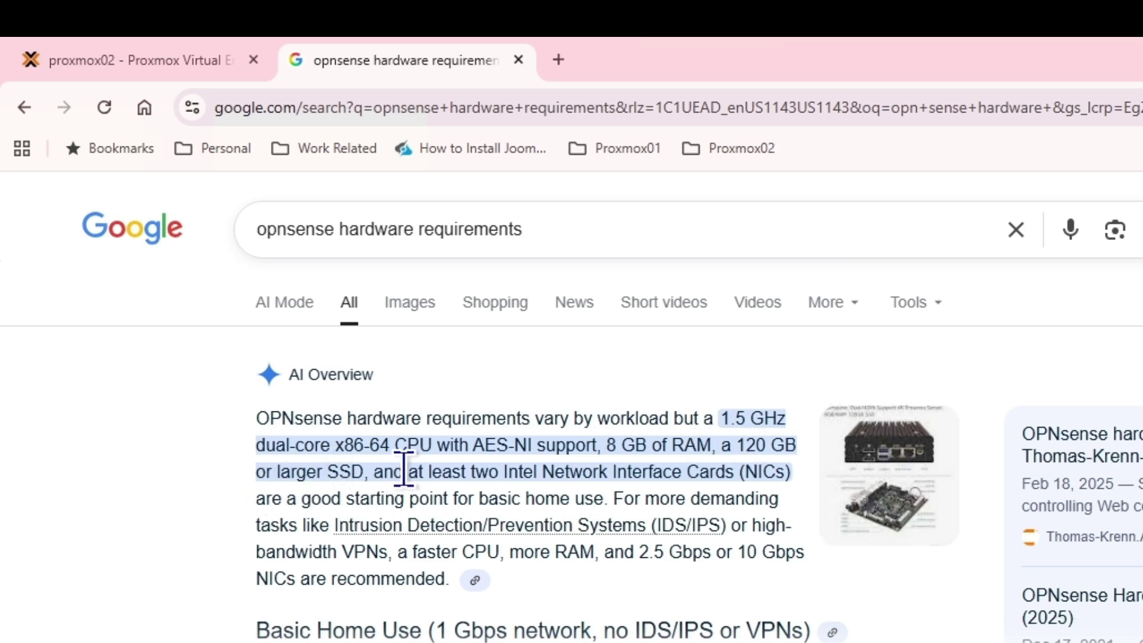
Return to Proxmox and name the new virtual machine 'opnsense'
click(519, 59)
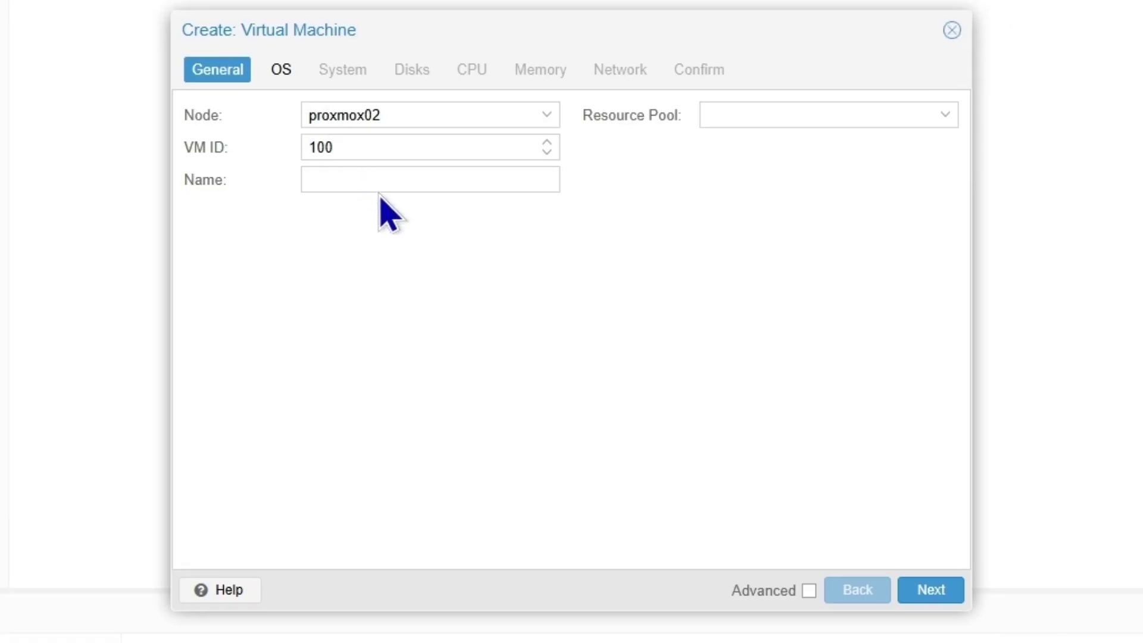
click(381, 186)
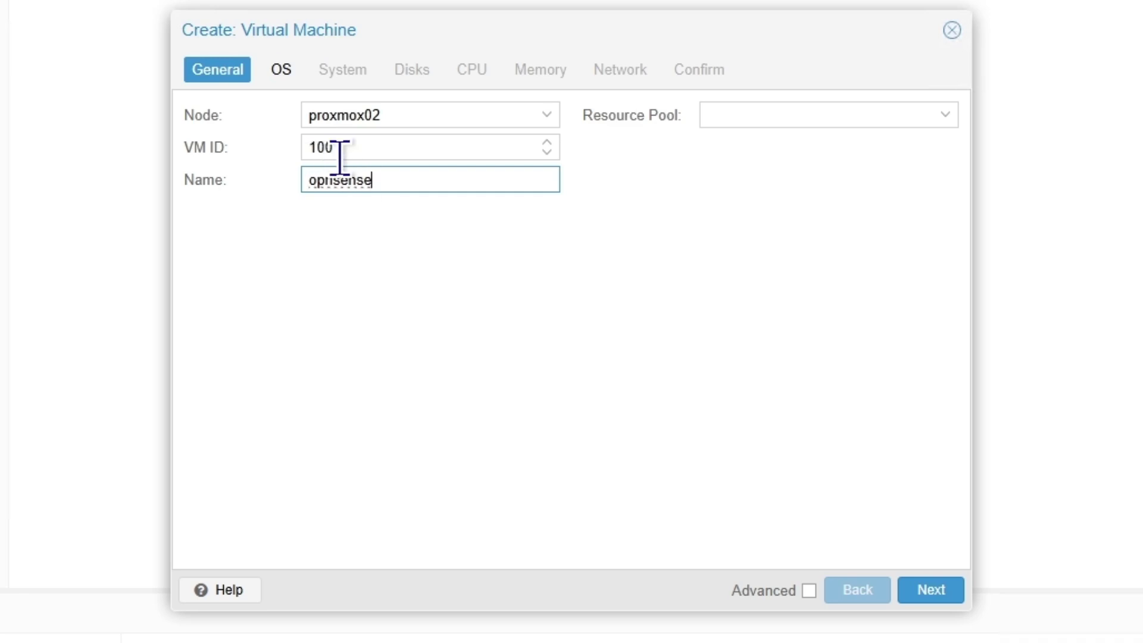
click(926, 592)
Boot from the OPNsense-25.7-dvd-amd64.iso image and keep the default SeaBIOS firmware
click(547, 181)
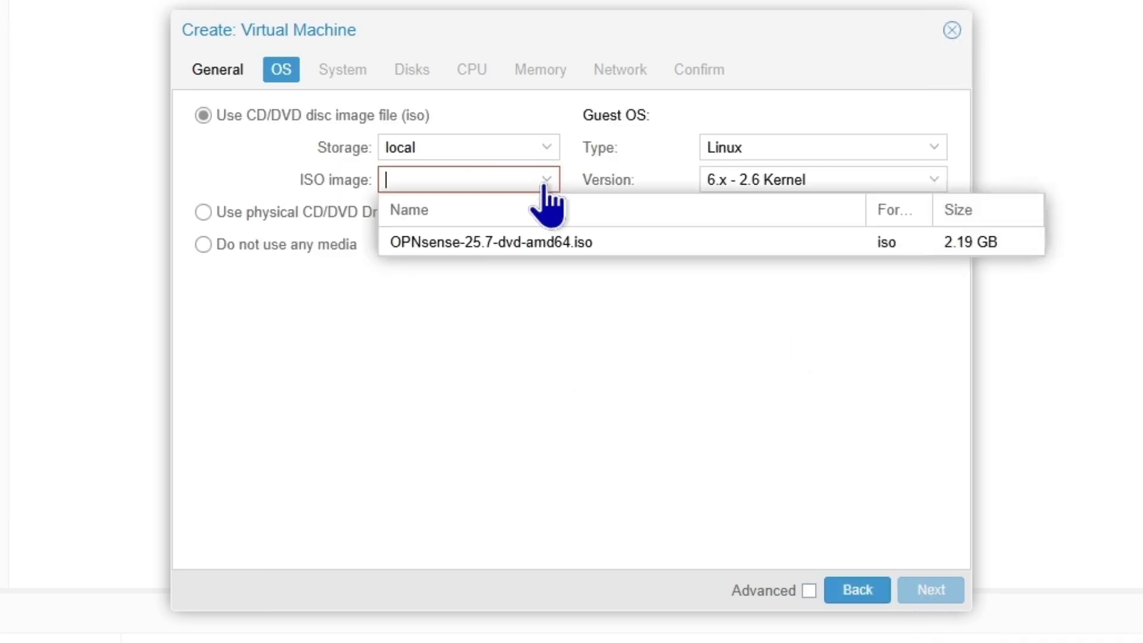
click(505, 253)
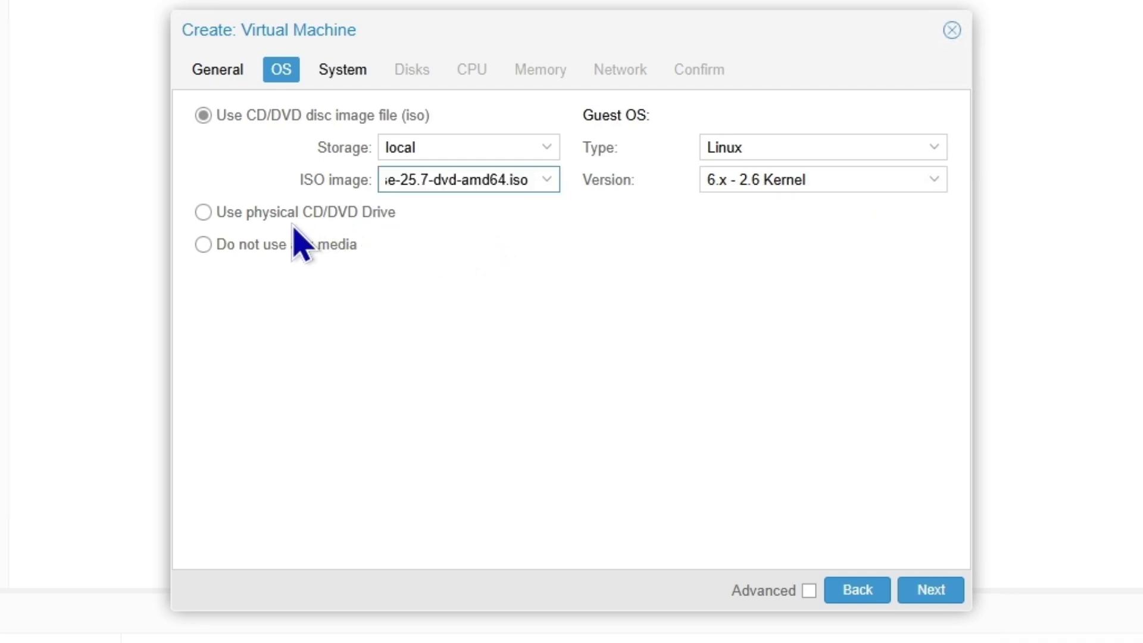
click(923, 592)
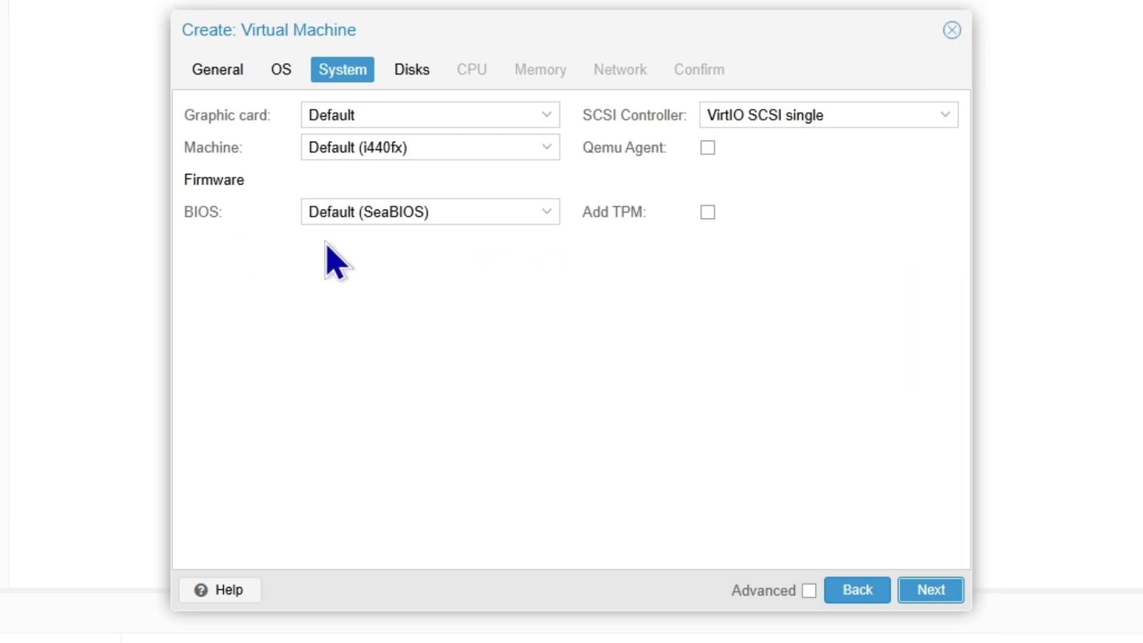
click(543, 220)
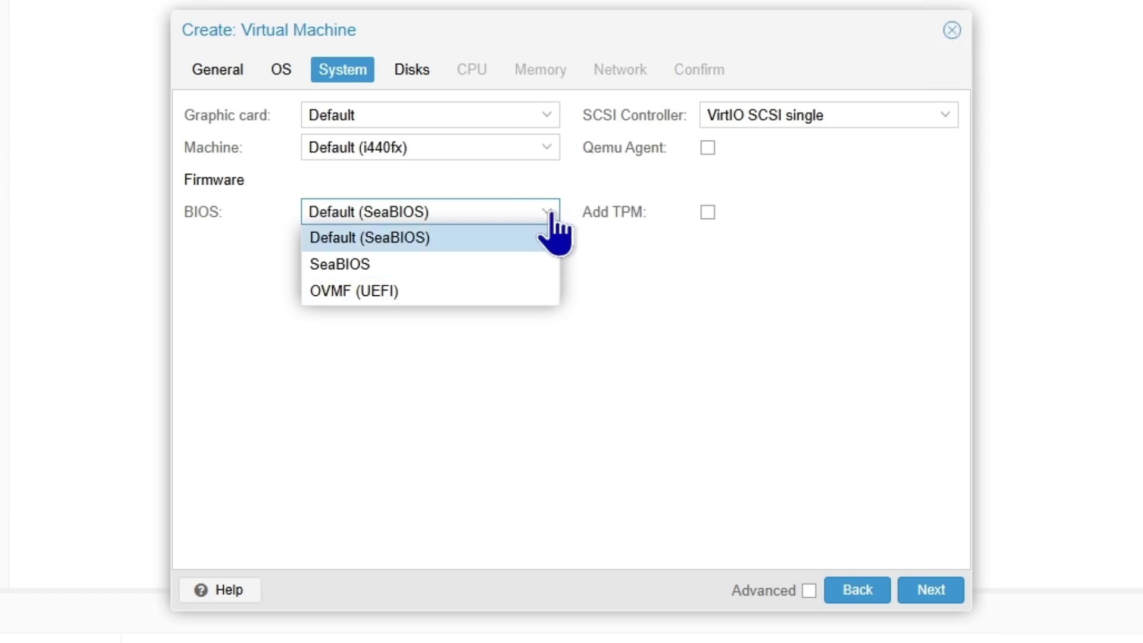
click(543, 215)
click(931, 589)
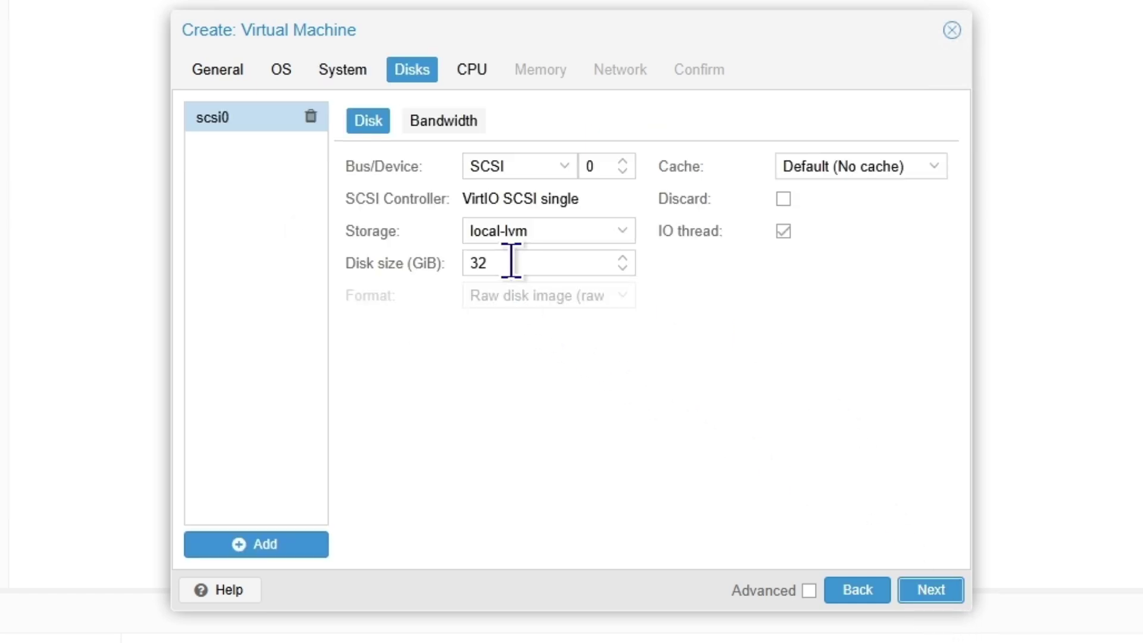
Give the VM a 120 GiB disk and 2 sockets with 2 cores each
double_click(507, 263)
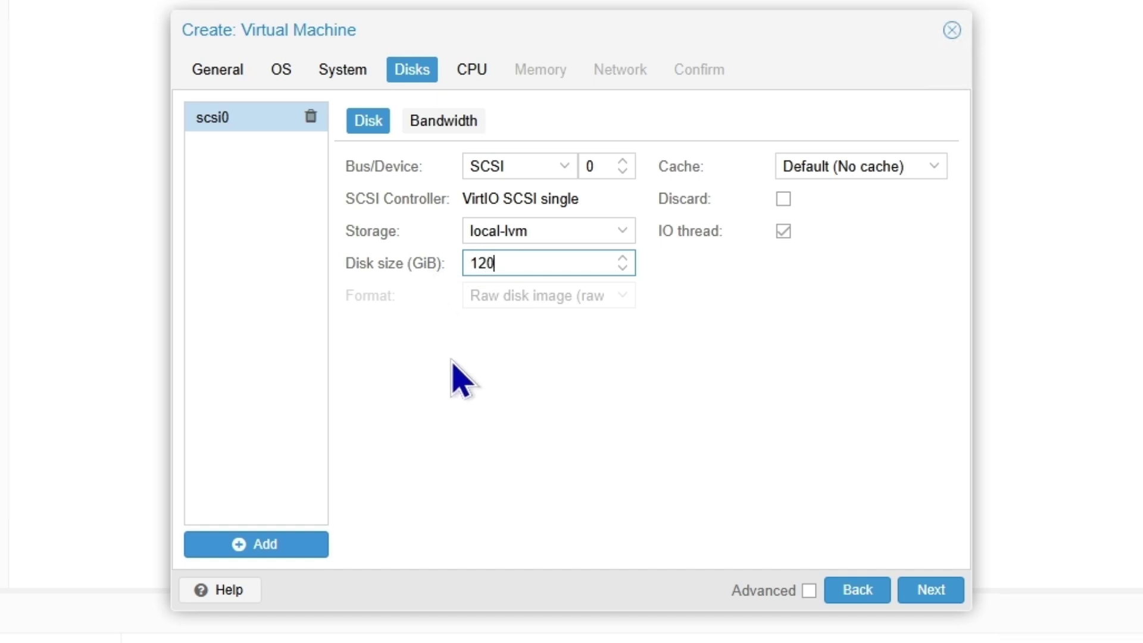
click(931, 595)
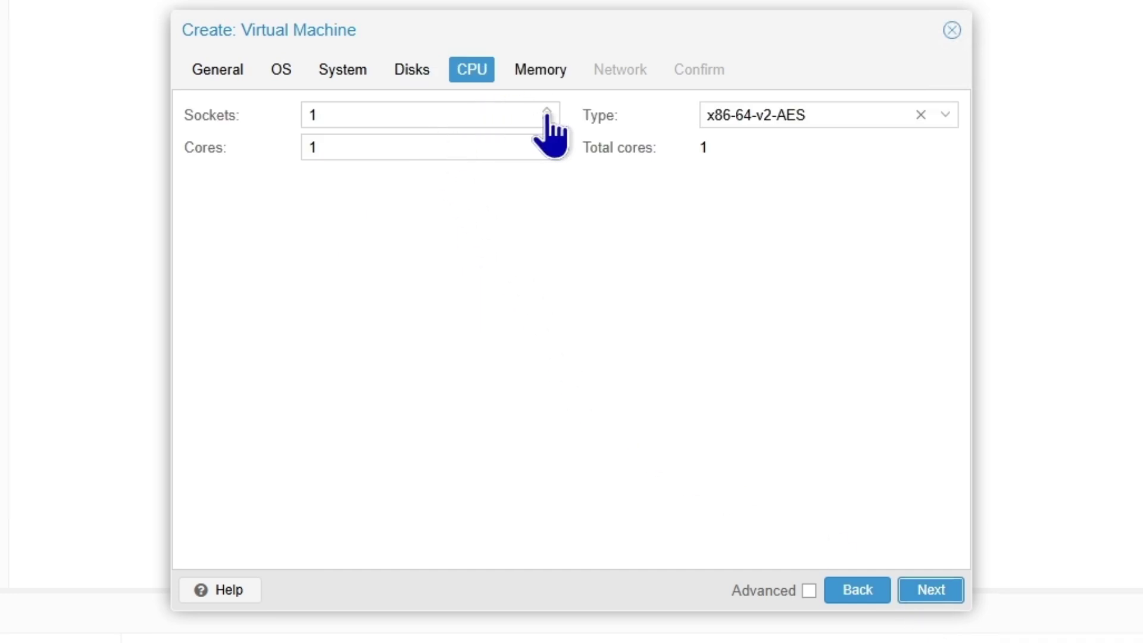
click(547, 111)
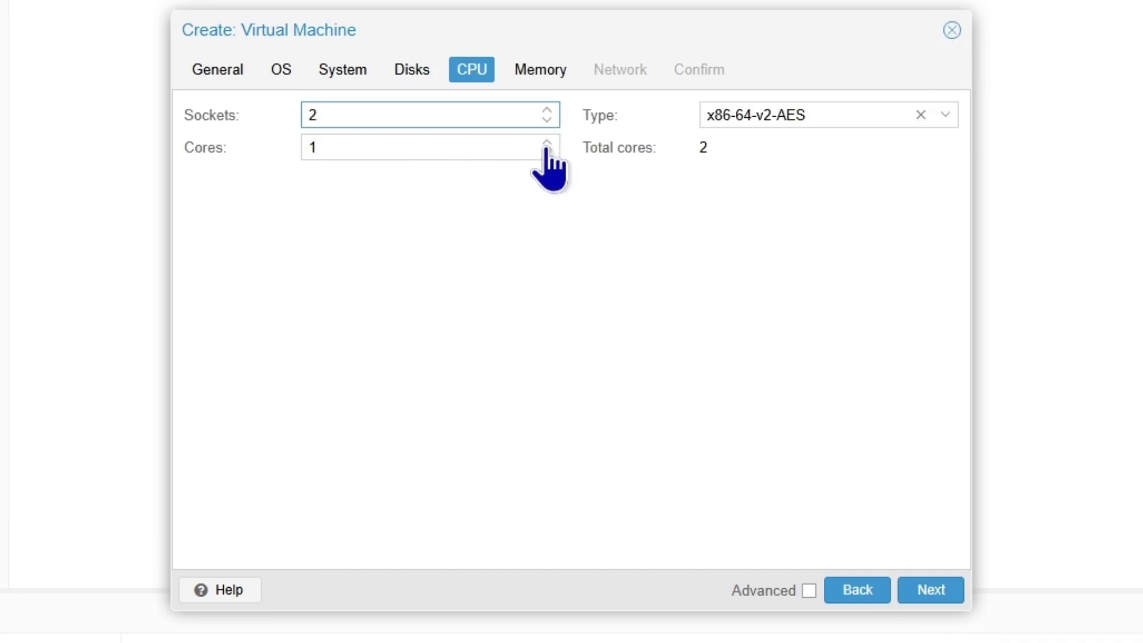
click(547, 144)
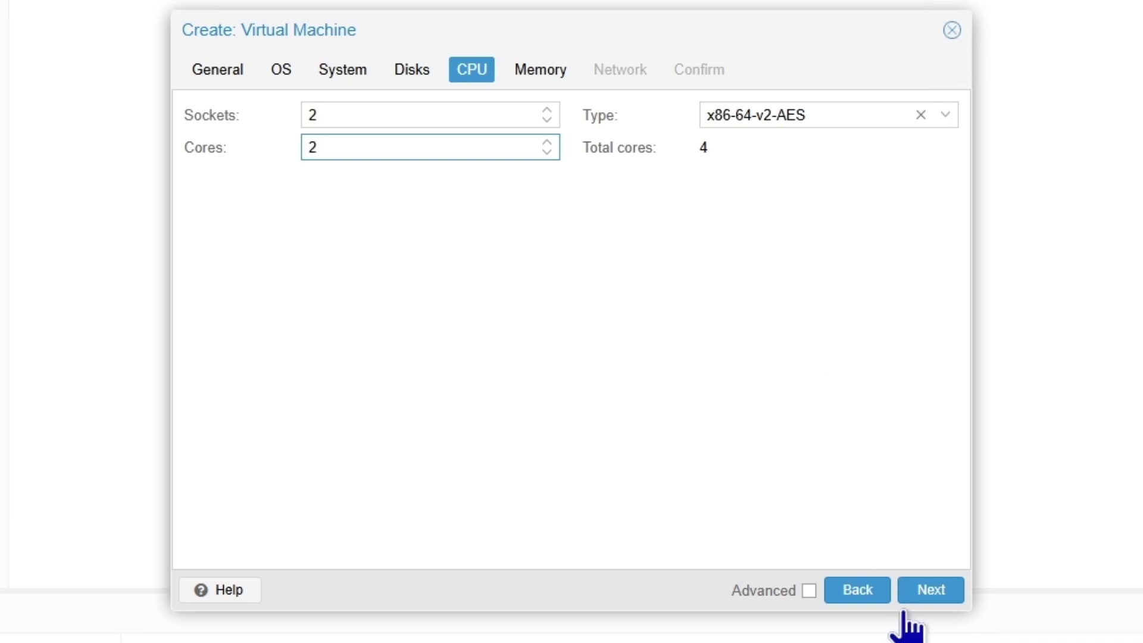
click(923, 588)
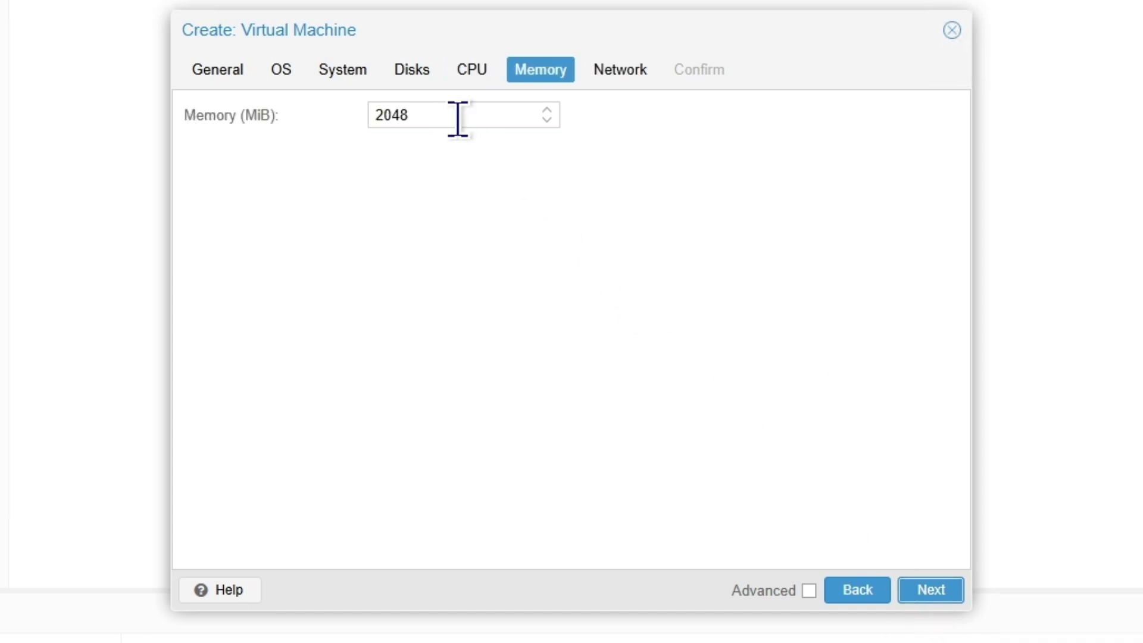
Set memory to 8192 MiB, keep default networking, and start the VM after creation
drag(457, 115, 324, 122)
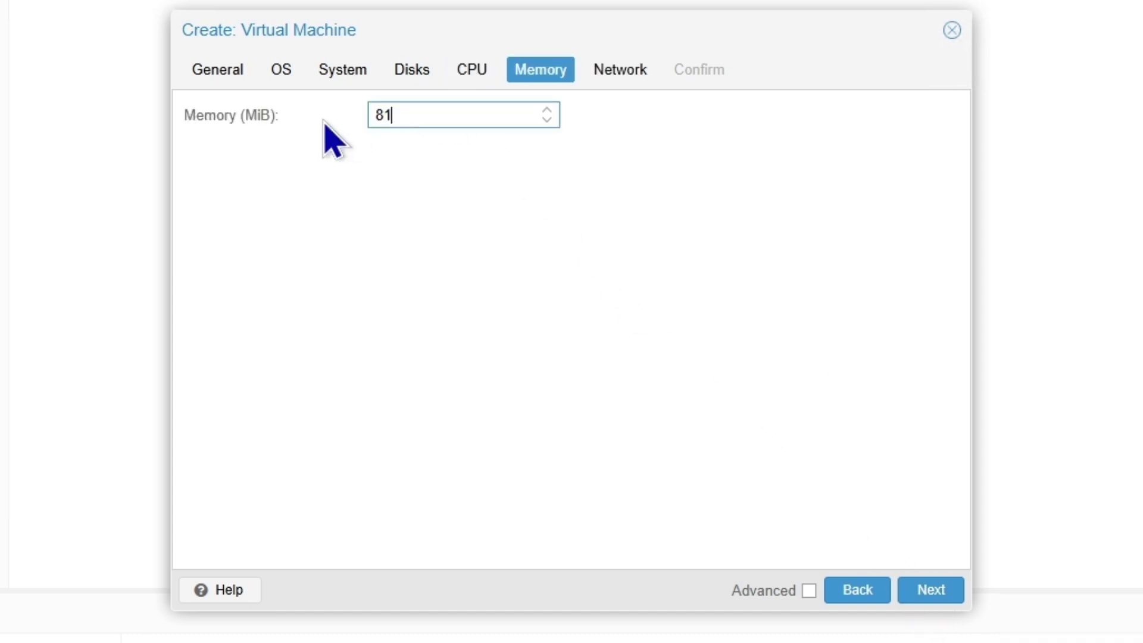
click(922, 591)
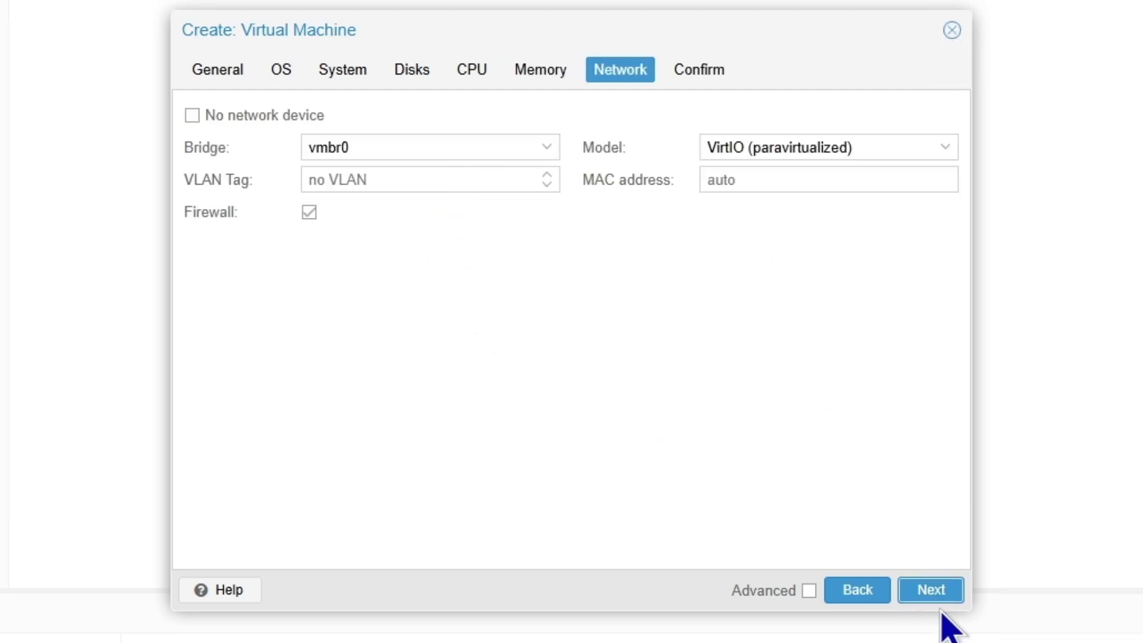
click(926, 595)
click(253, 547)
Create the opnsense VM, open its noVNC console and move it to the right
click(929, 592)
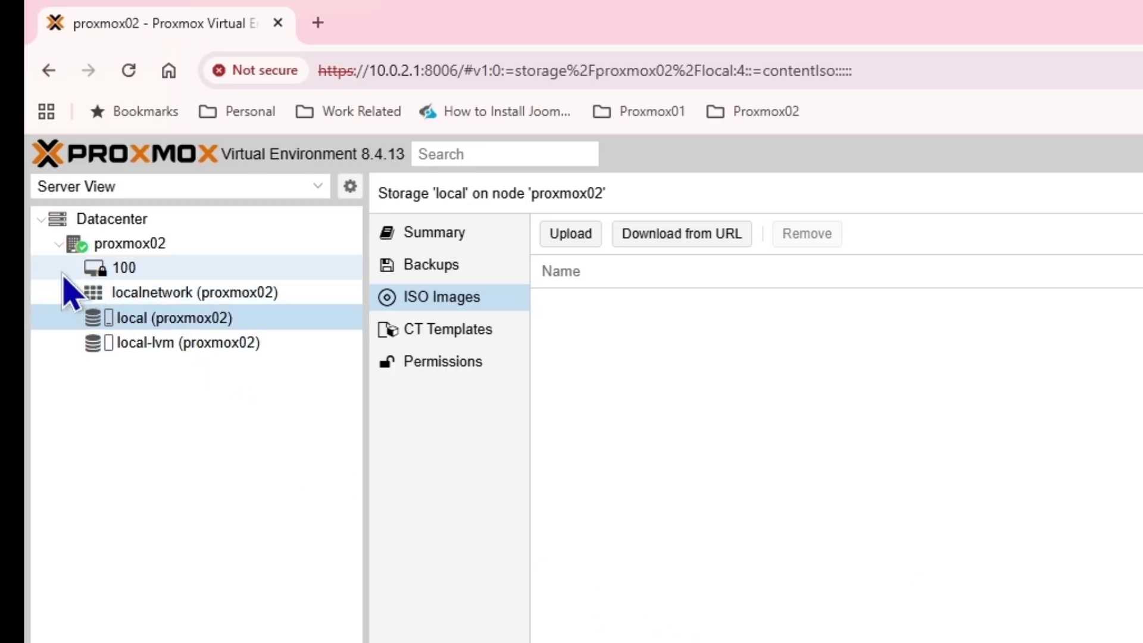
mouse_move(141, 280)
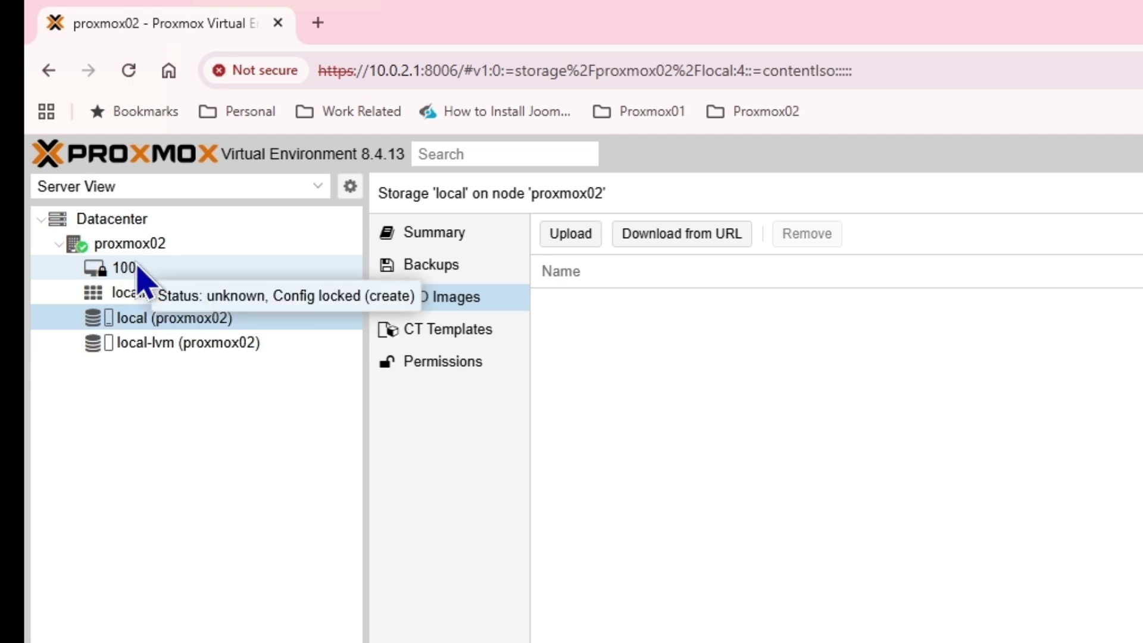
double_click(143, 269)
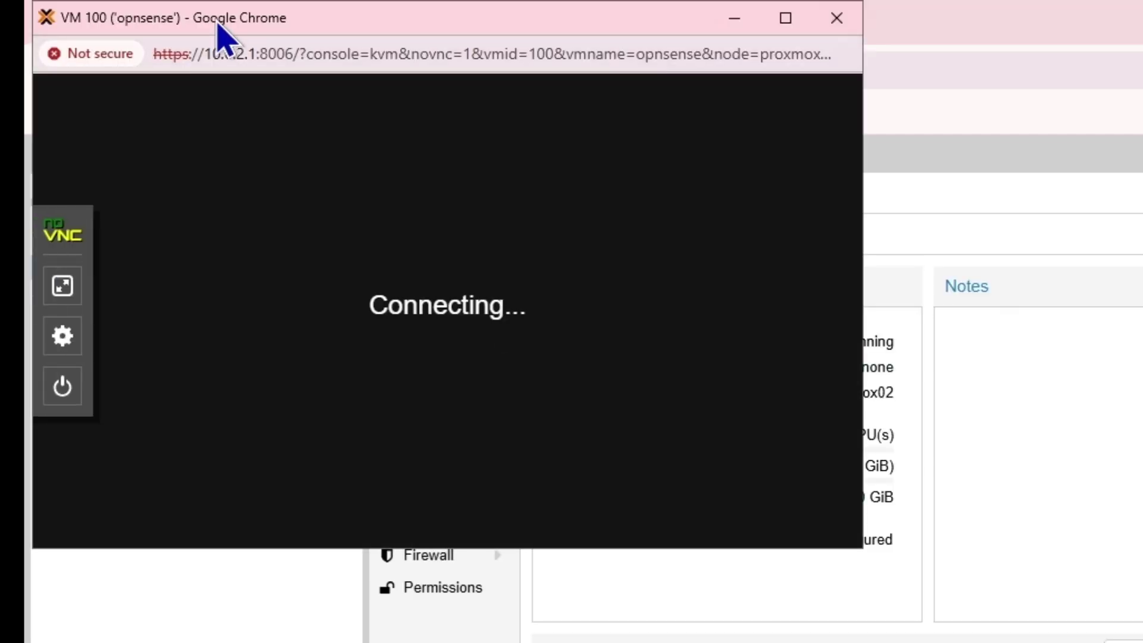
drag(221, 28, 1009, 203)
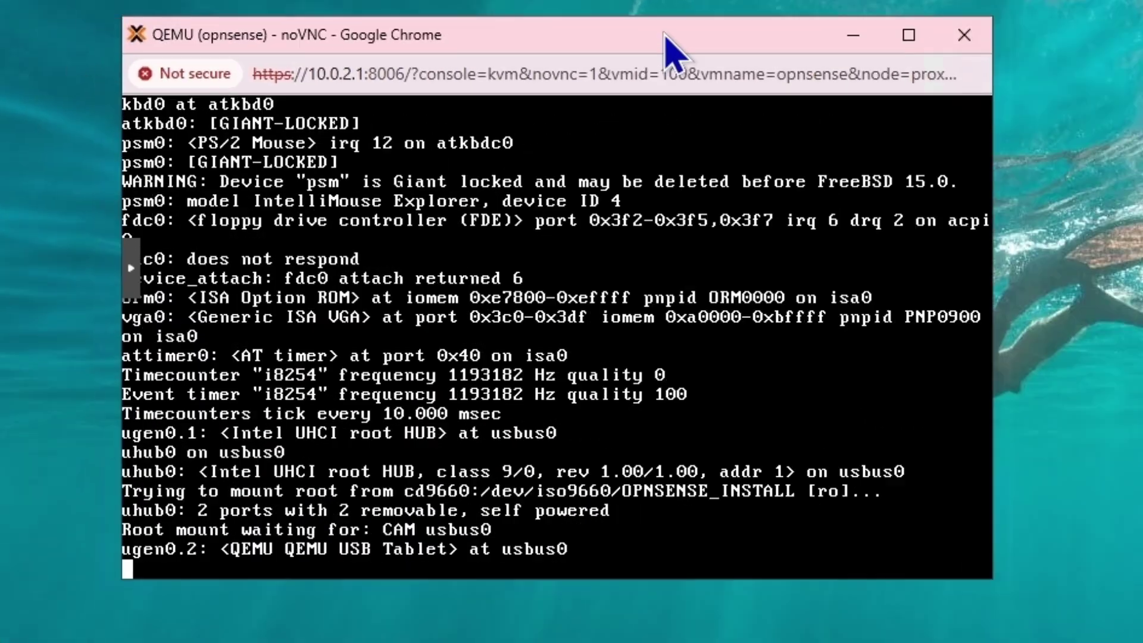
drag(665, 35, 712, 32)
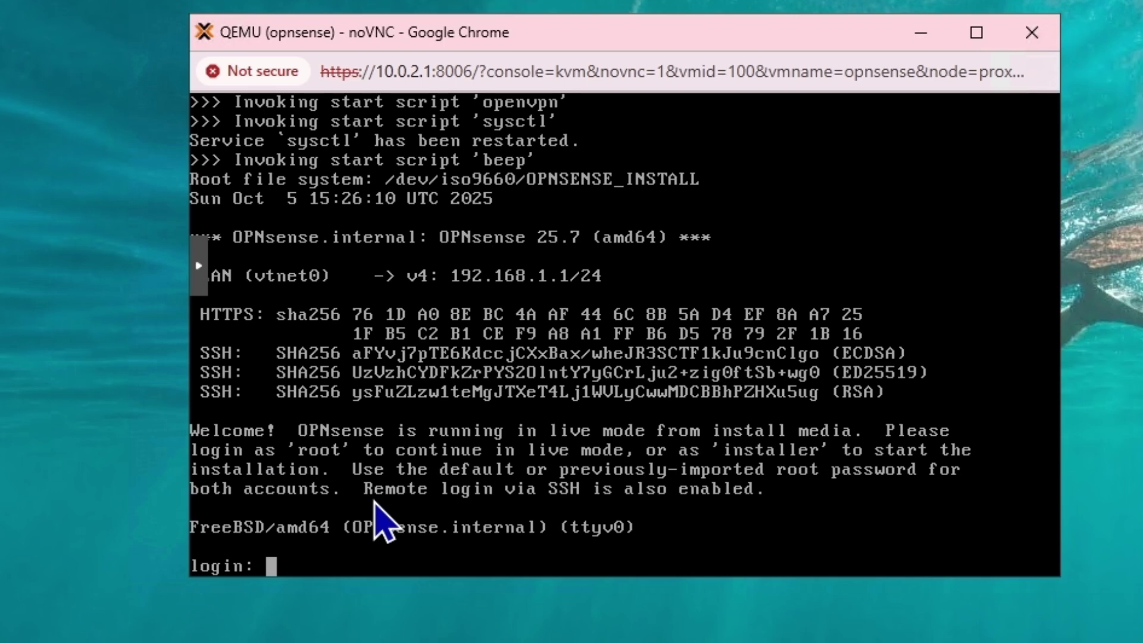
Log in at the OPNsense console as 'installer' with its password
text(installer)
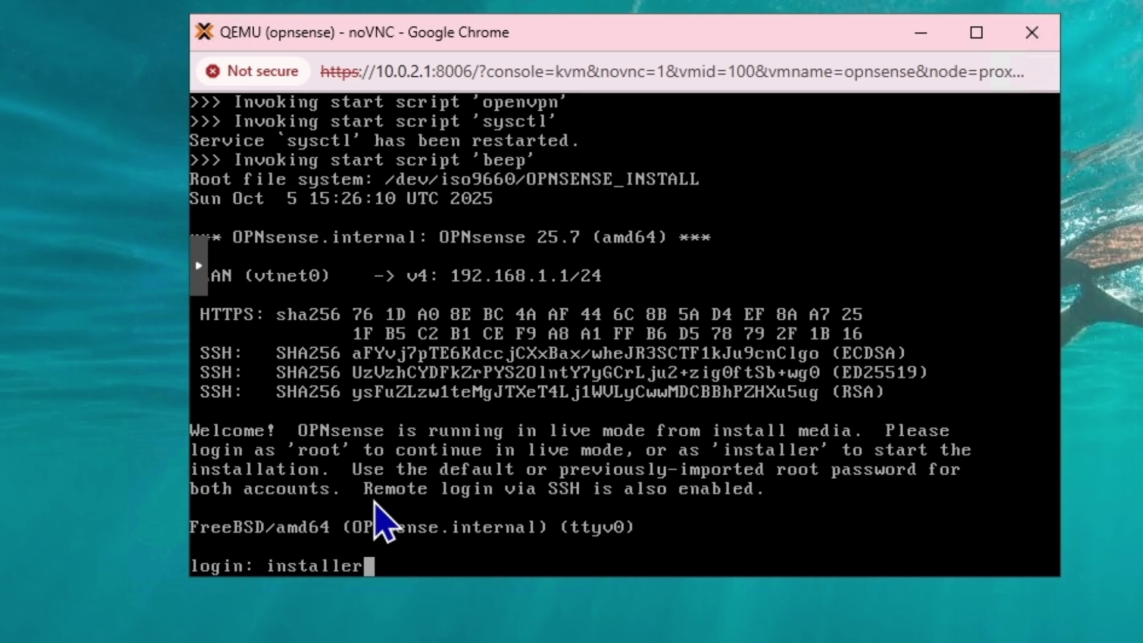
key(Return)
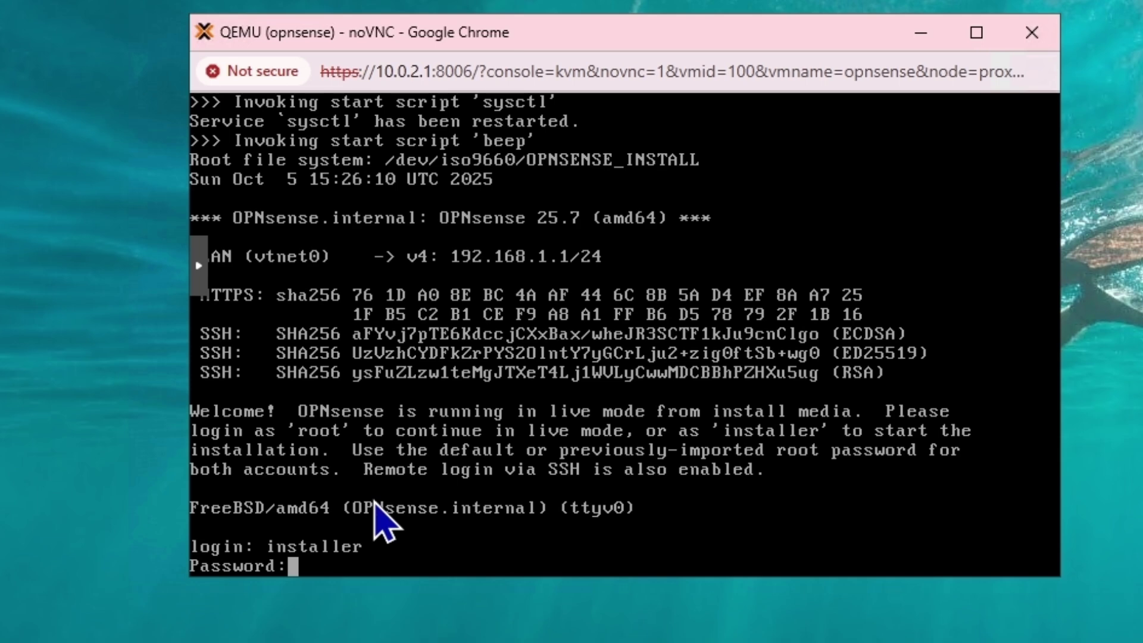
key(Return)
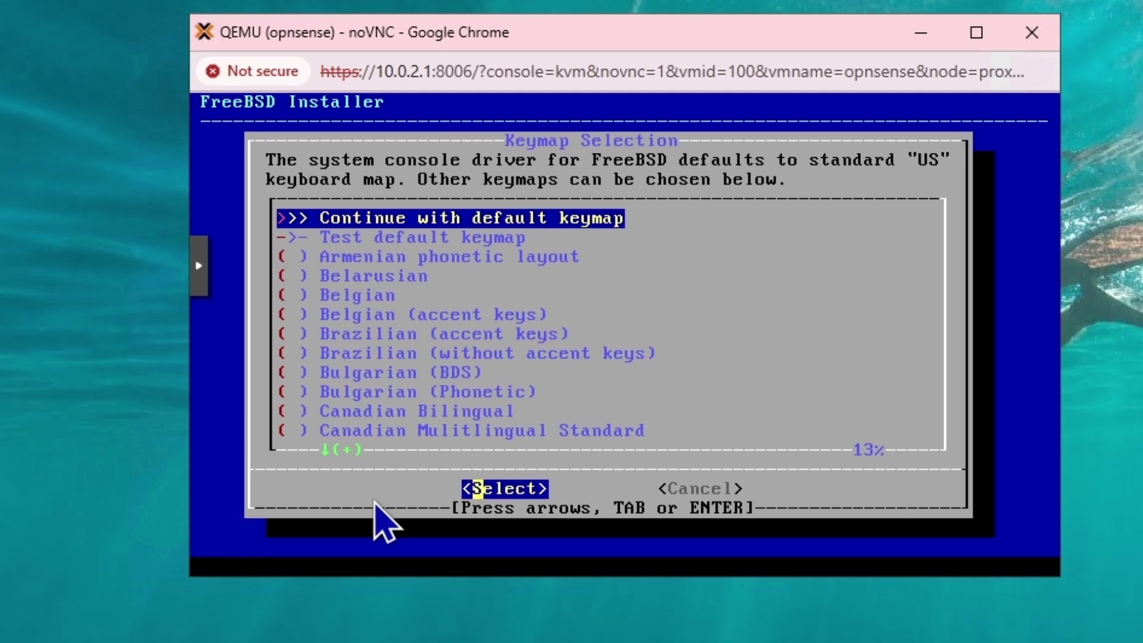
Keep the default US keymap and start the Install (UFS) option
key(Return)
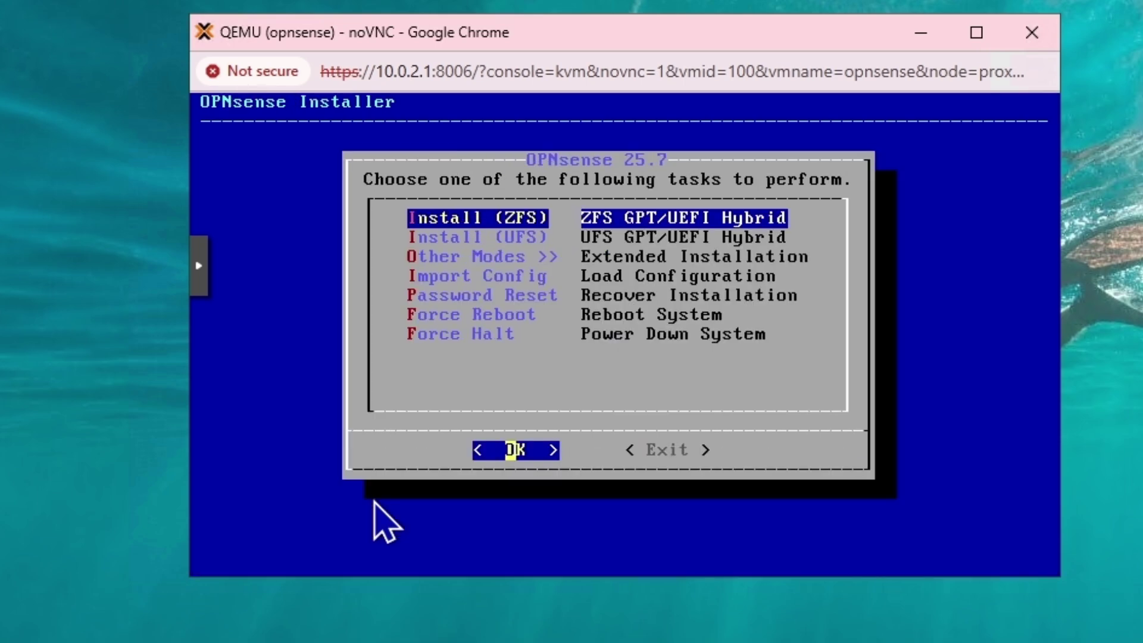
key(Down)
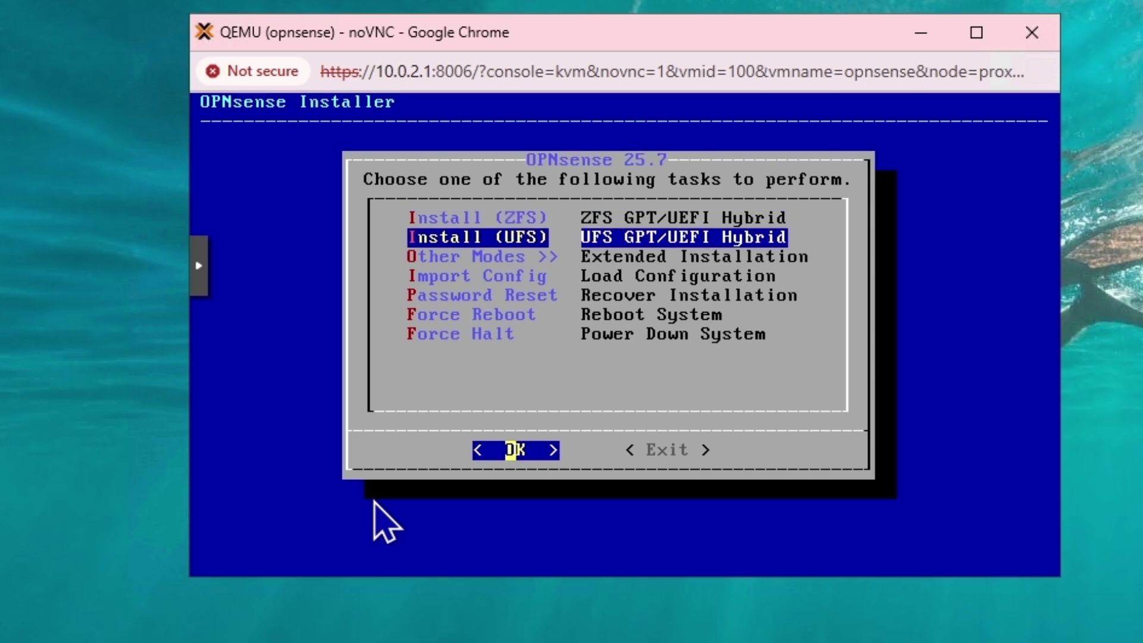
key(Up)
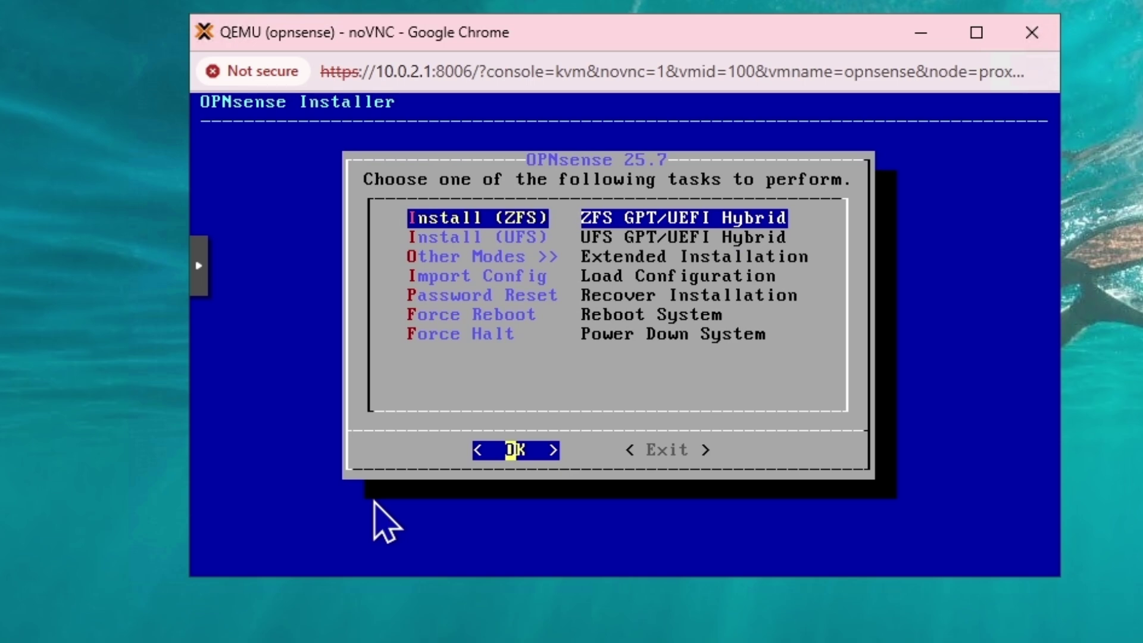
key(Down)
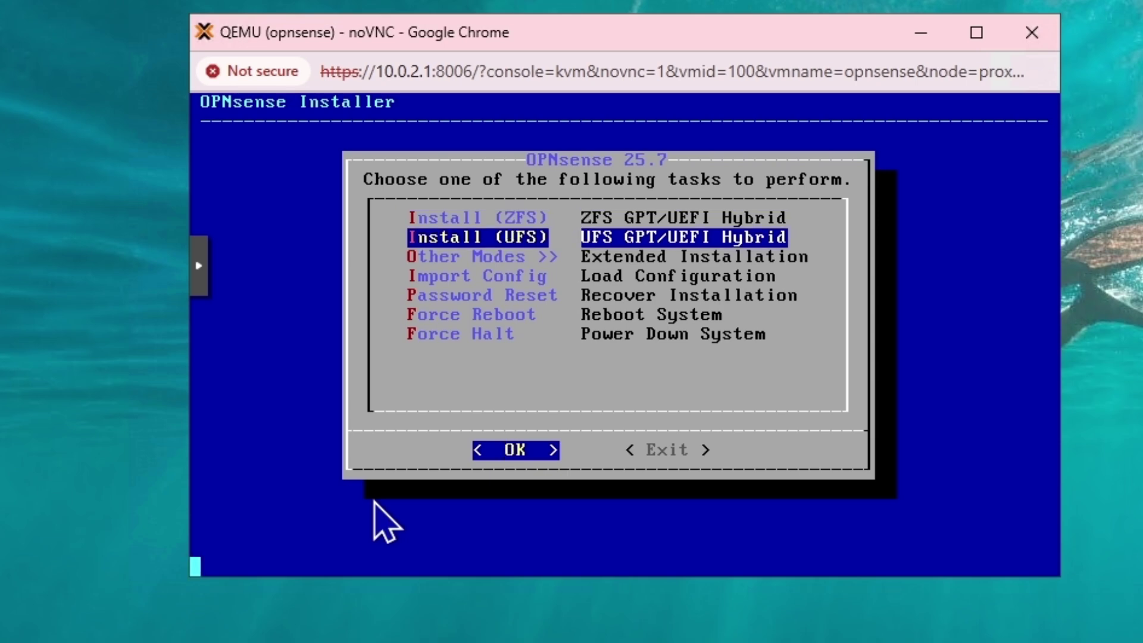
key(Return)
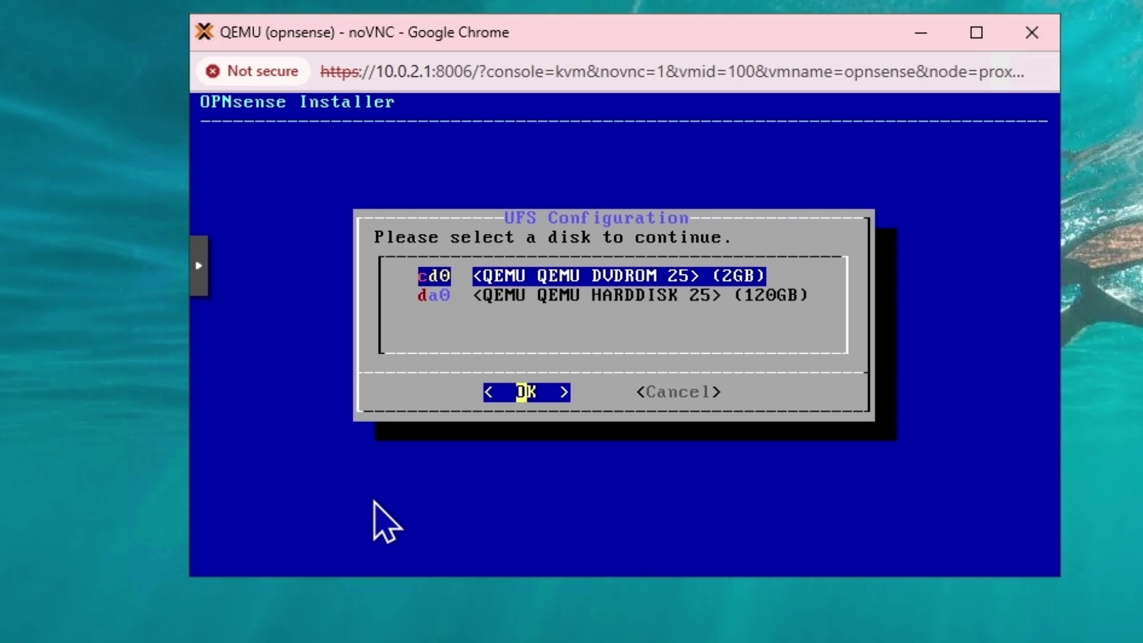
Select the 120GB QEMU hard disk da0 instead of the DVD drive cd0
key(Down)
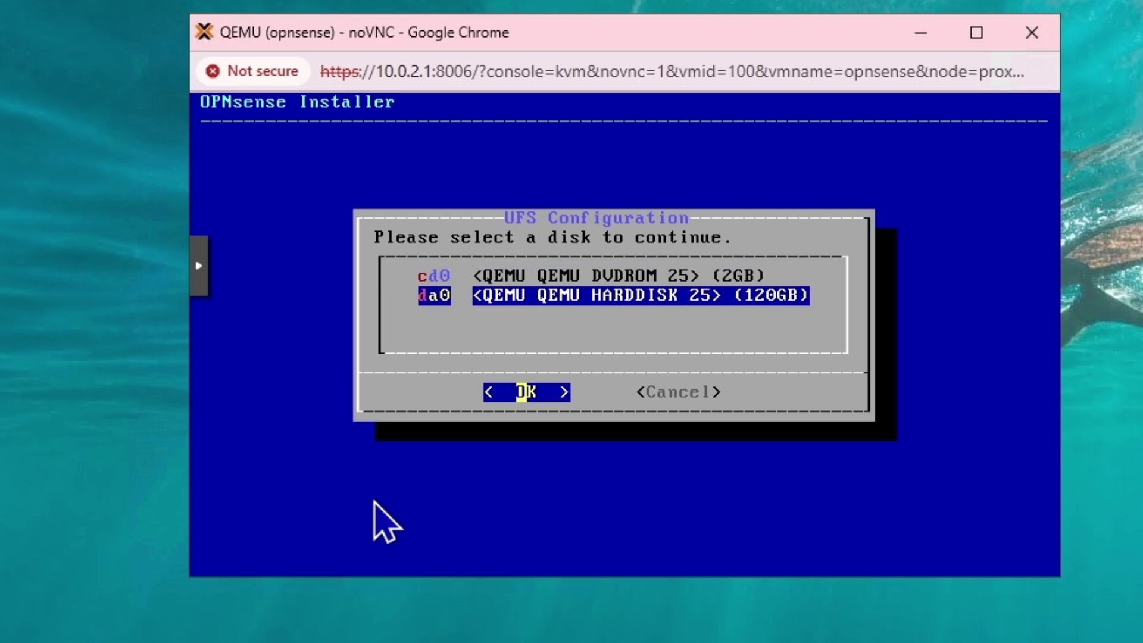
key(Up)
key(Down)
key(Up)
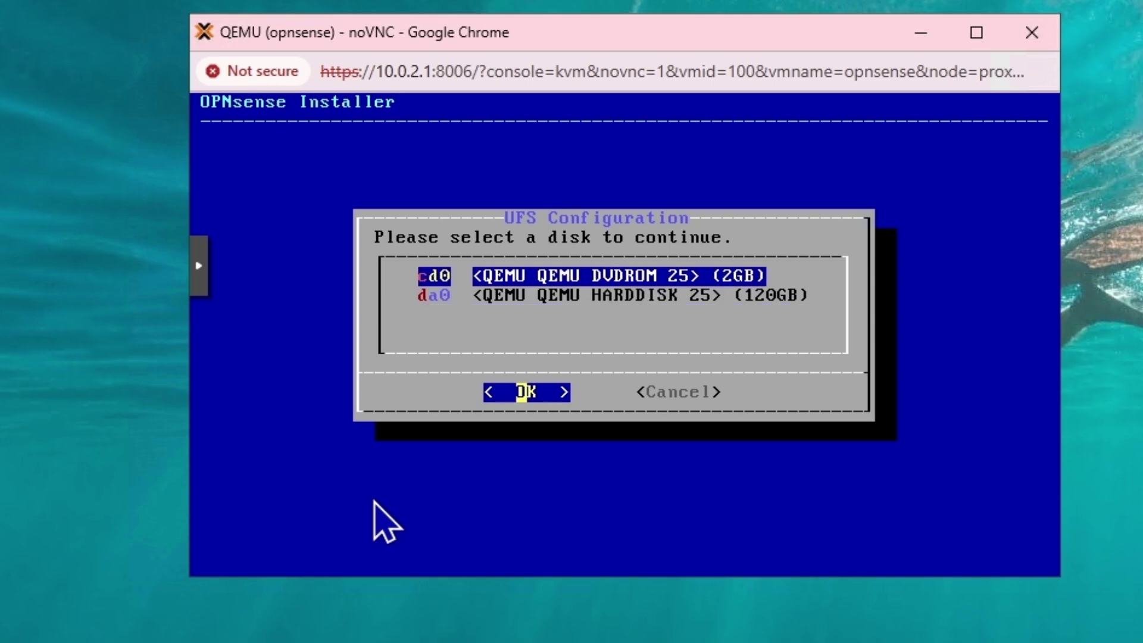
key(Down)
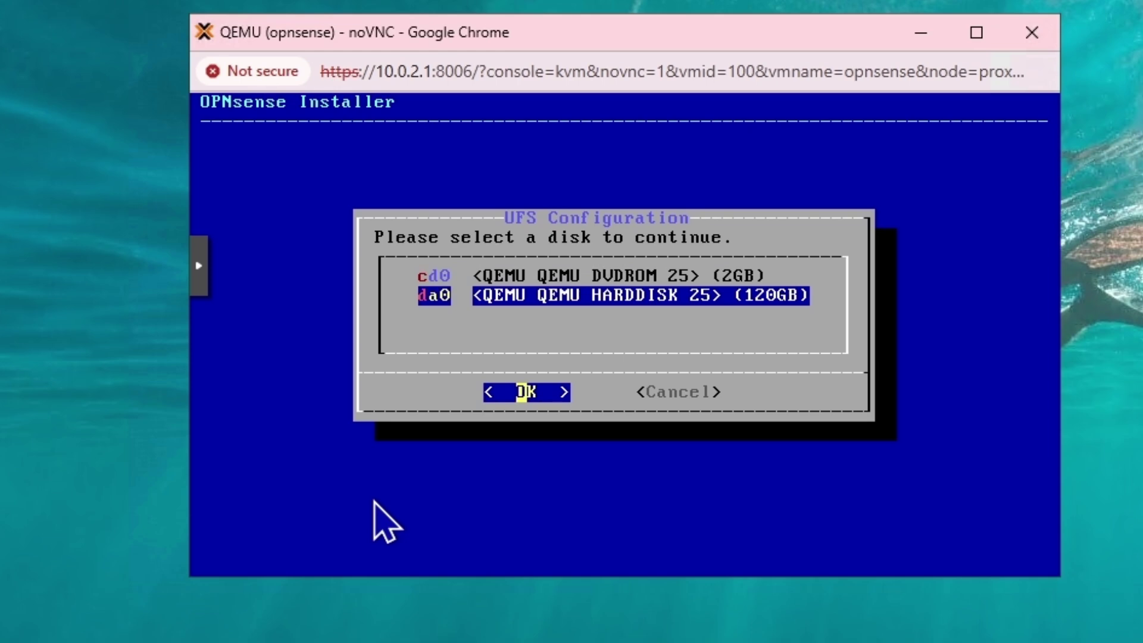
key(Up)
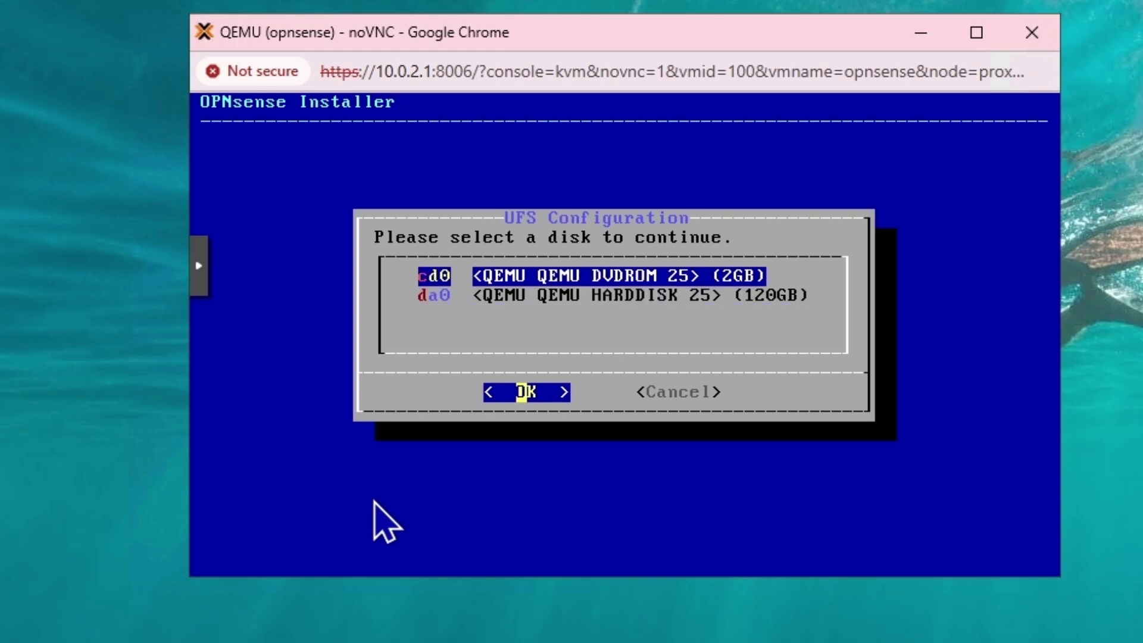
key(Down)
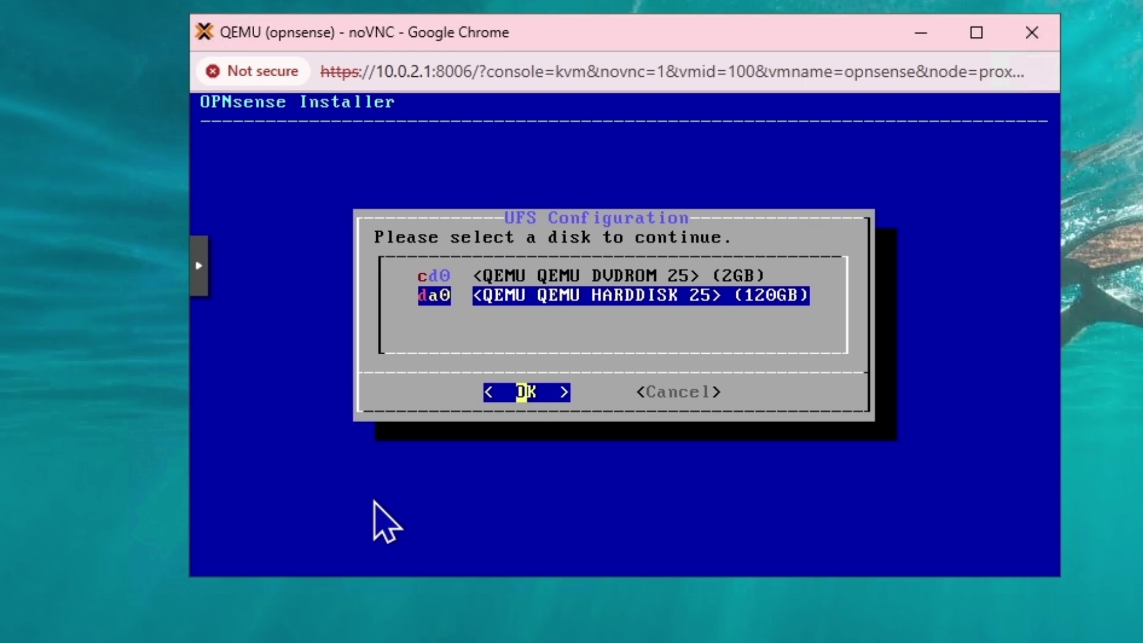
Confirm da0, accept the 8GB swap partition, and approve erasing the disk
key(Return)
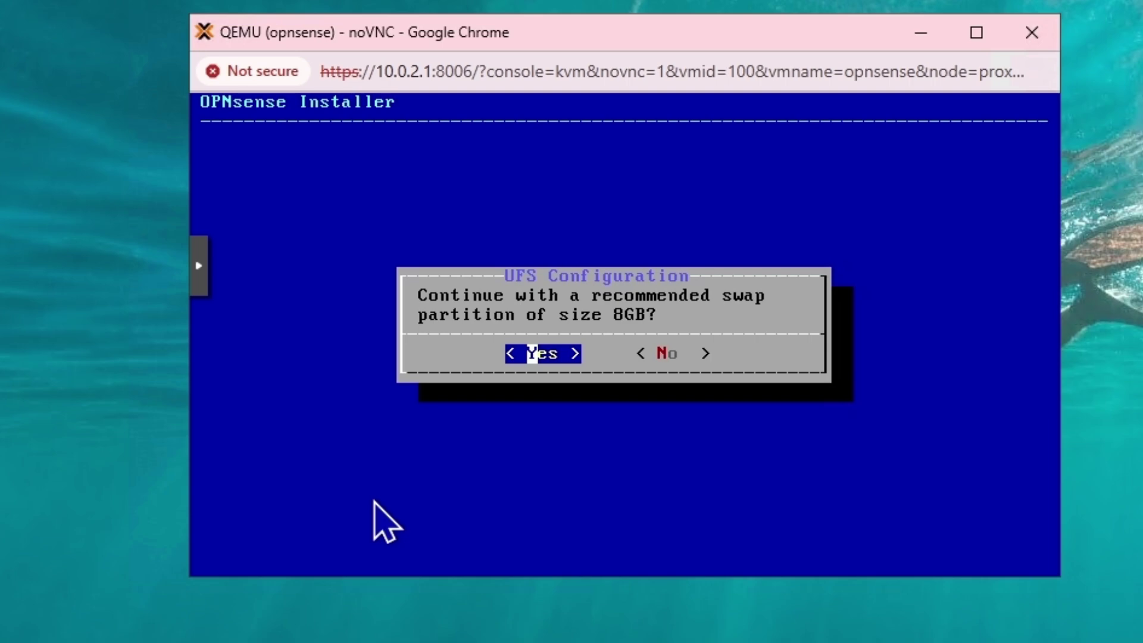
key(Return)
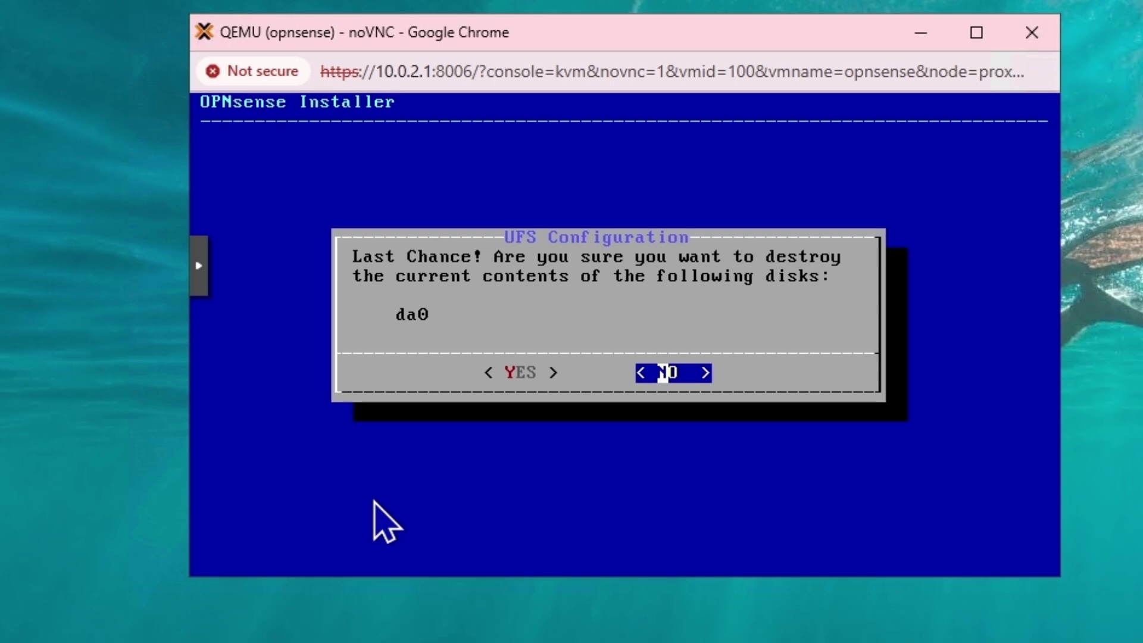
key(Left)
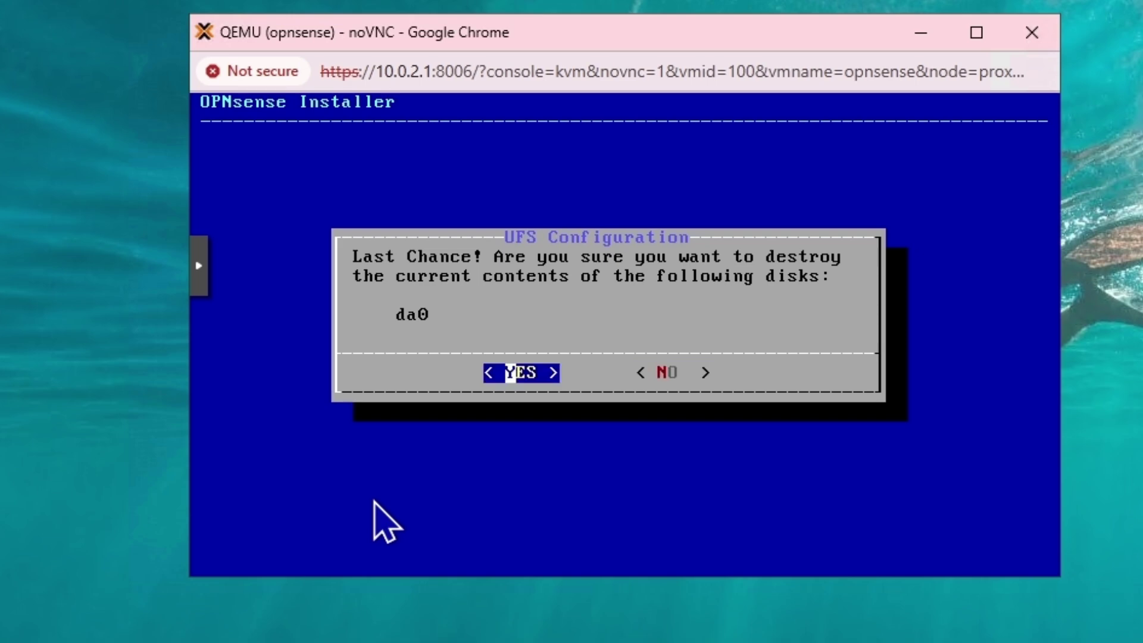
key(Return)
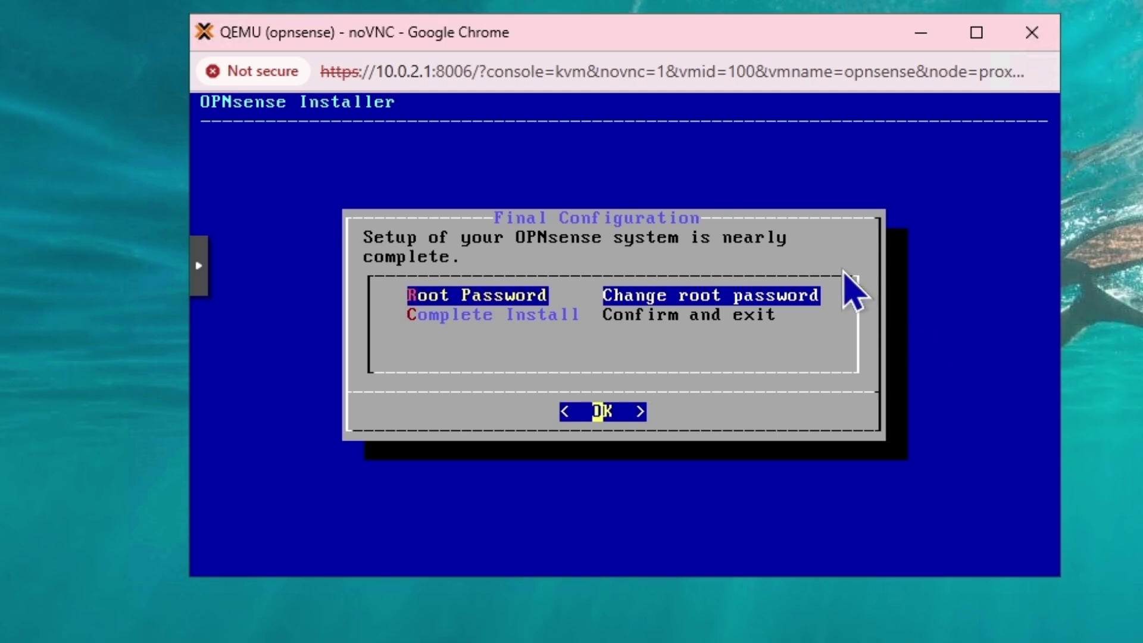
Set and confirm a new root account password
key(Return)
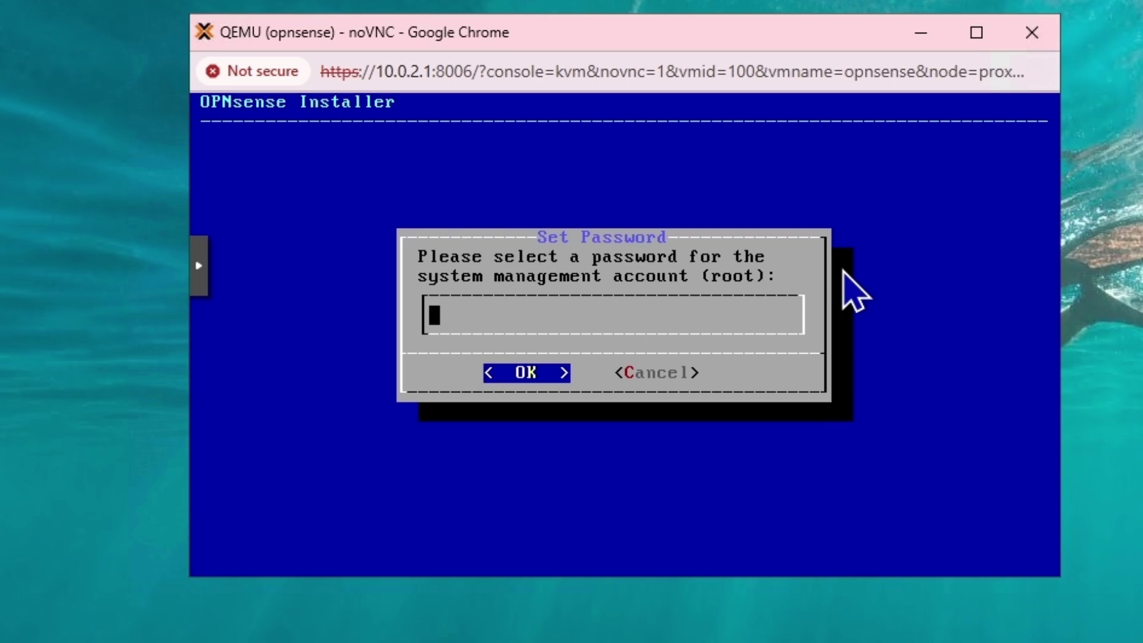
text(*******)
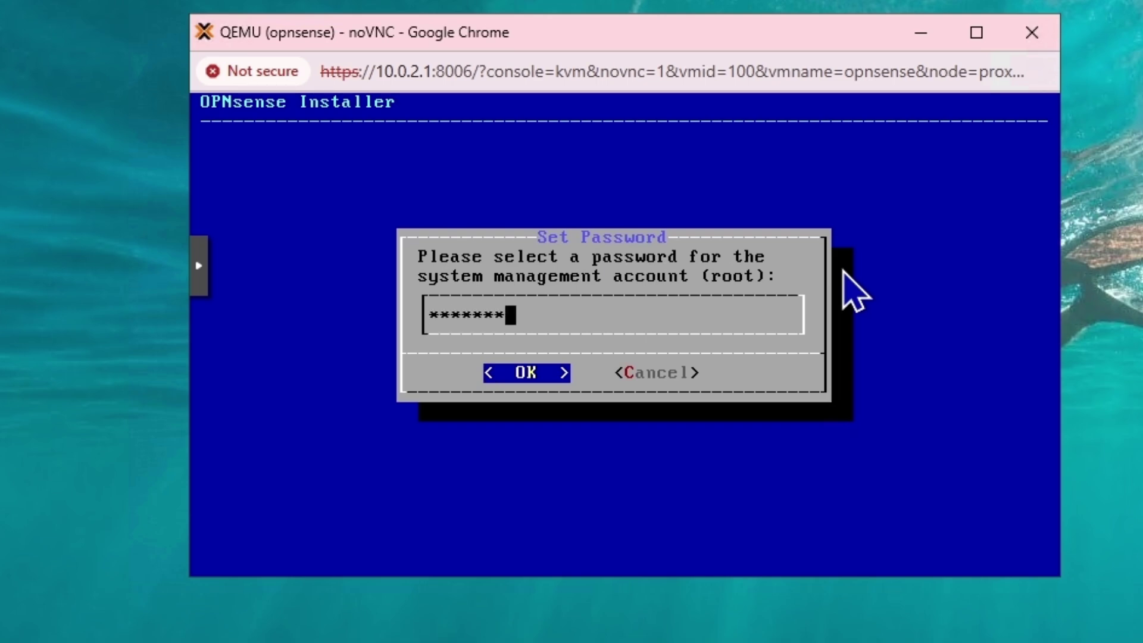
text(*******)
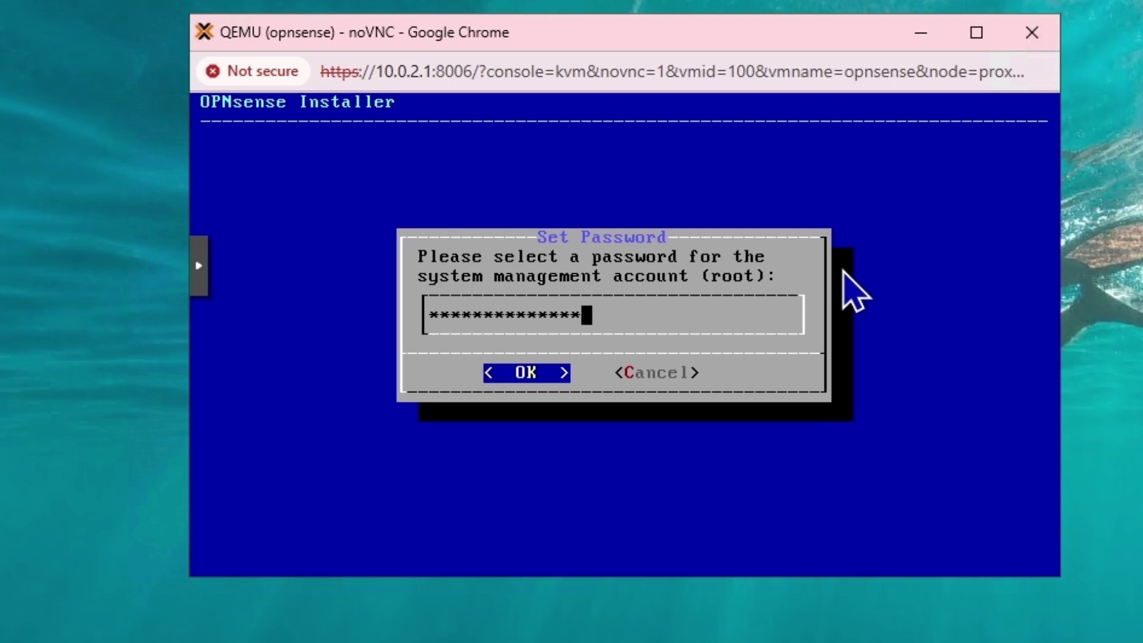
key(Return)
text(********)
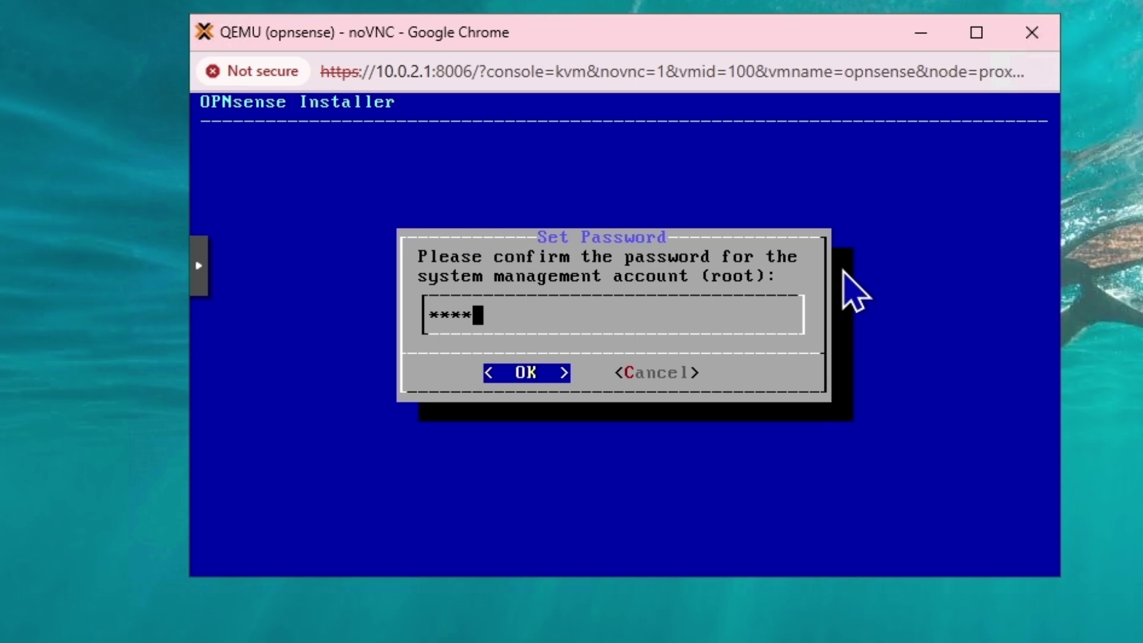
text(******)
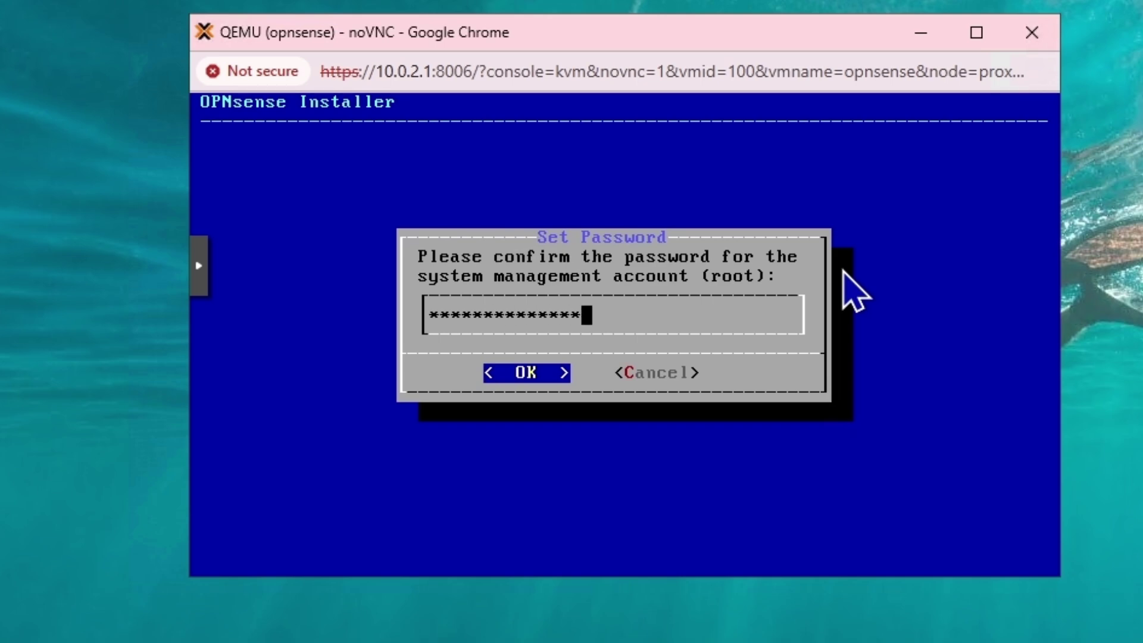
key(Return)
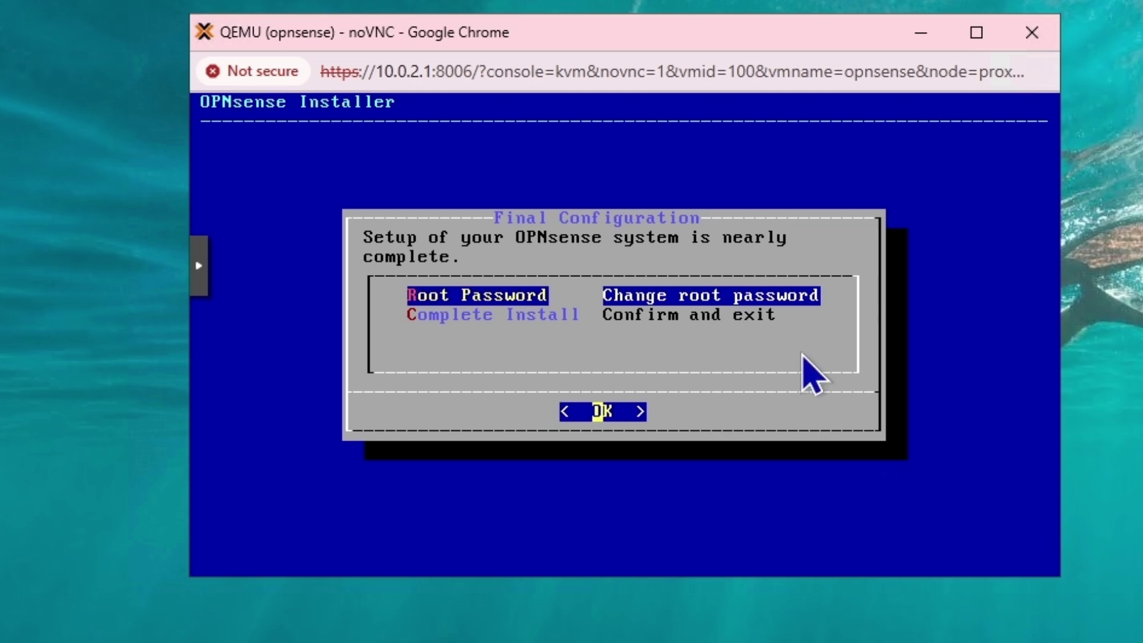
Complete the installation and reboot the system now
key(Down)
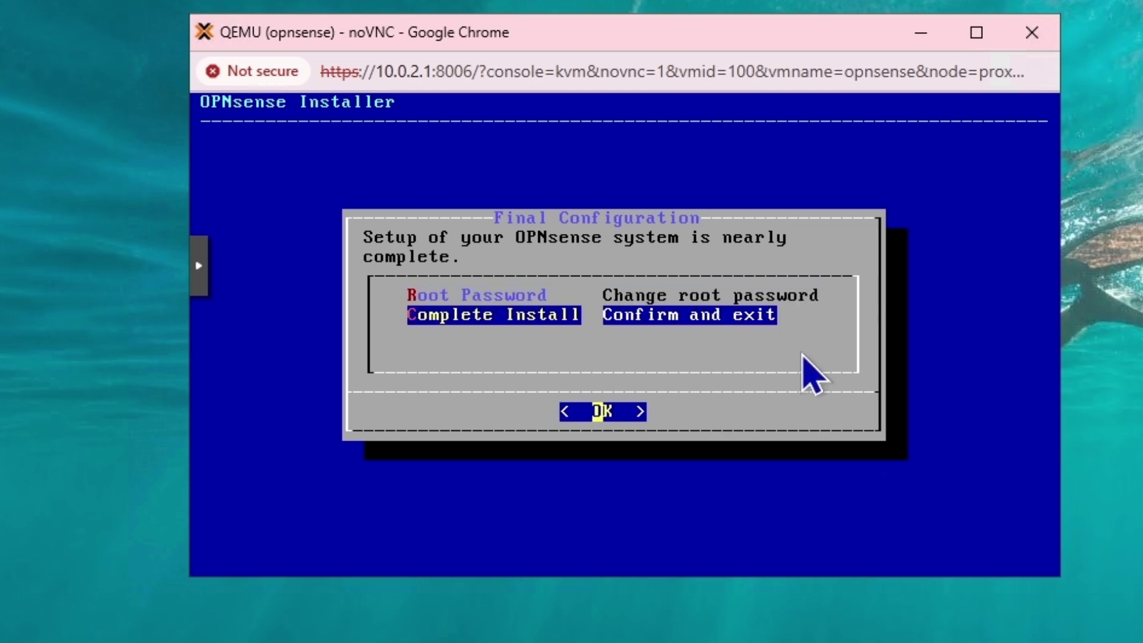
key(Return)
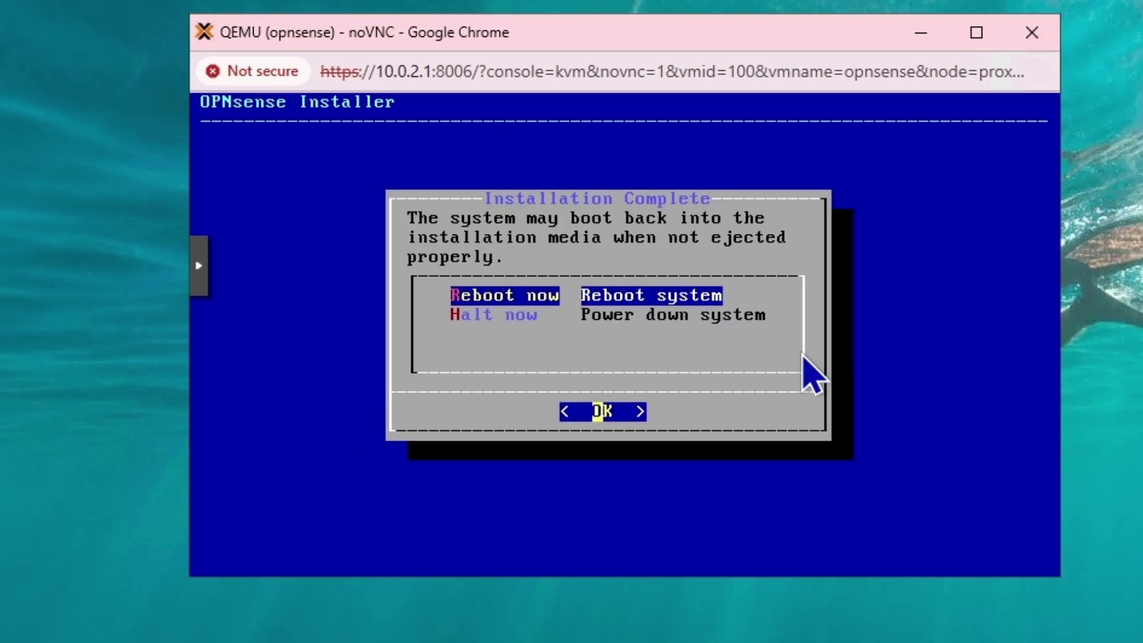
key(Down)
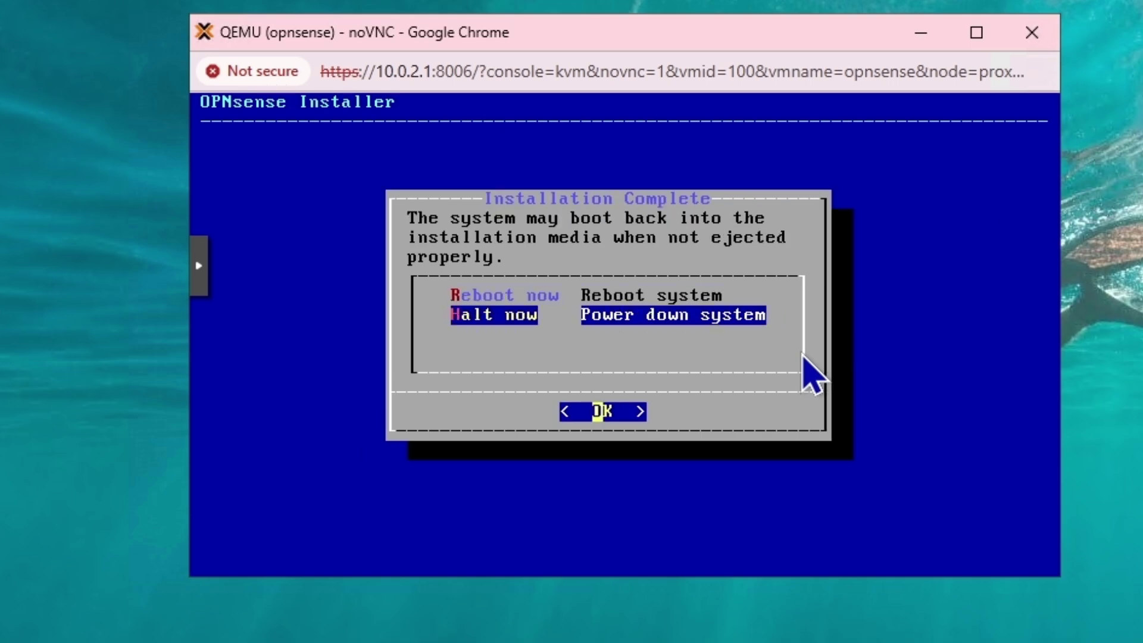
key(Up)
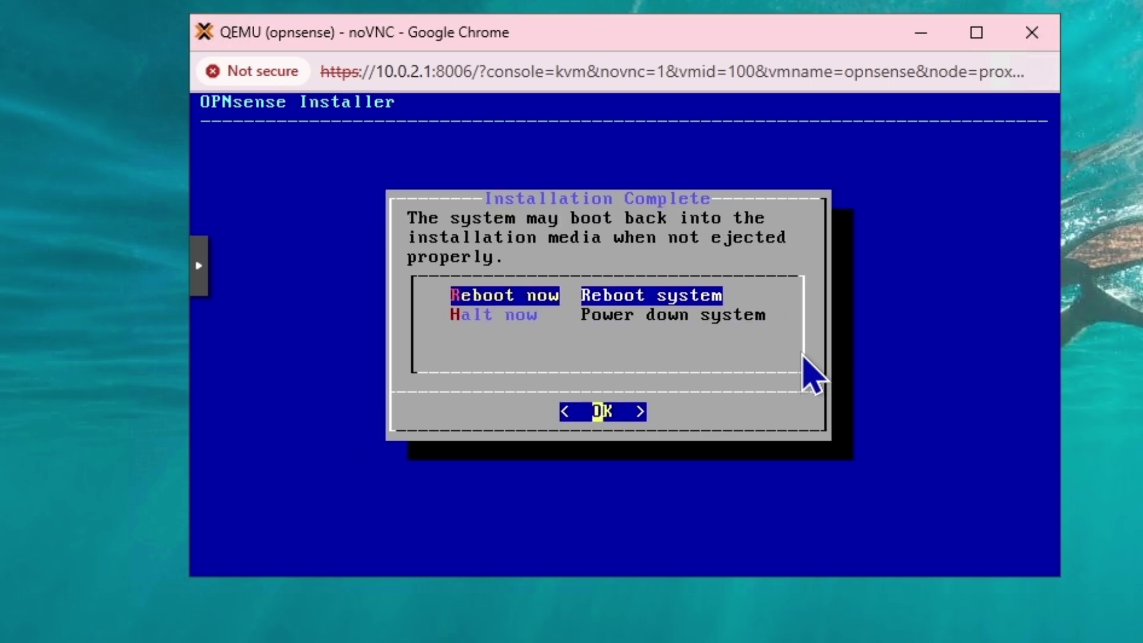
key(Return)
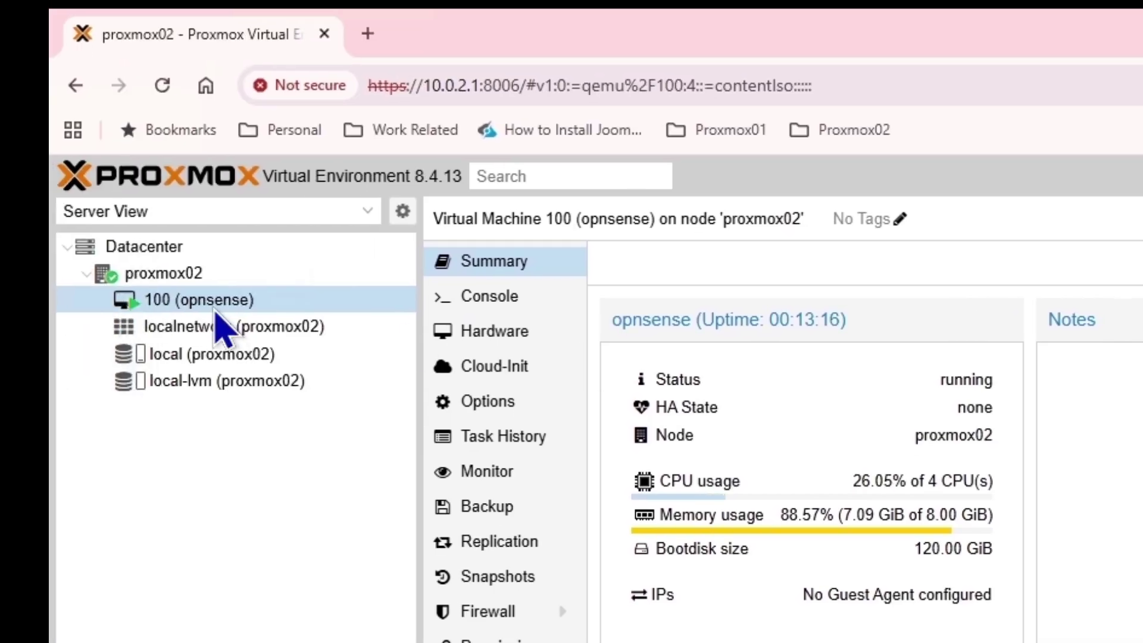
Set the VM's CD/DVD drive (ide2) to use no media in its Hardware settings
click(484, 333)
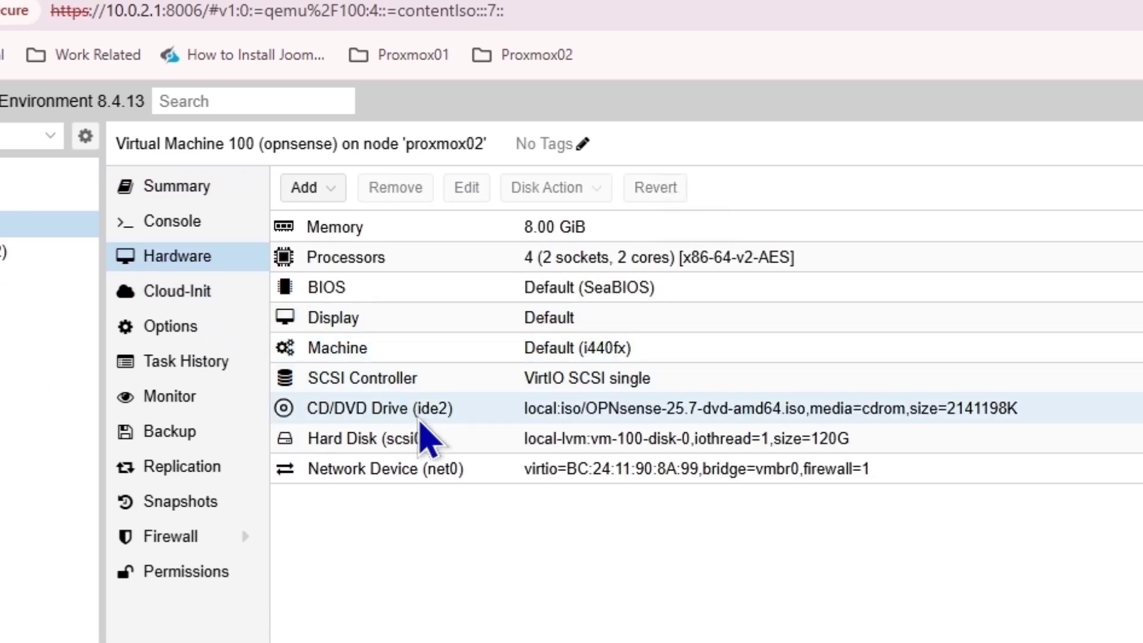
double_click(402, 409)
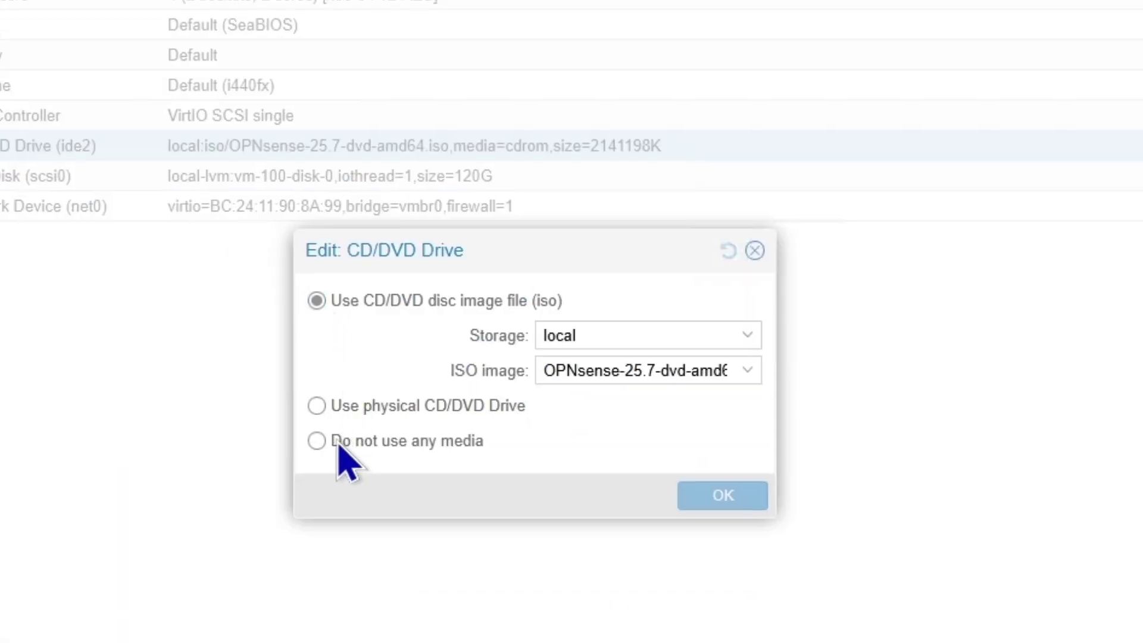
click(339, 445)
click(744, 498)
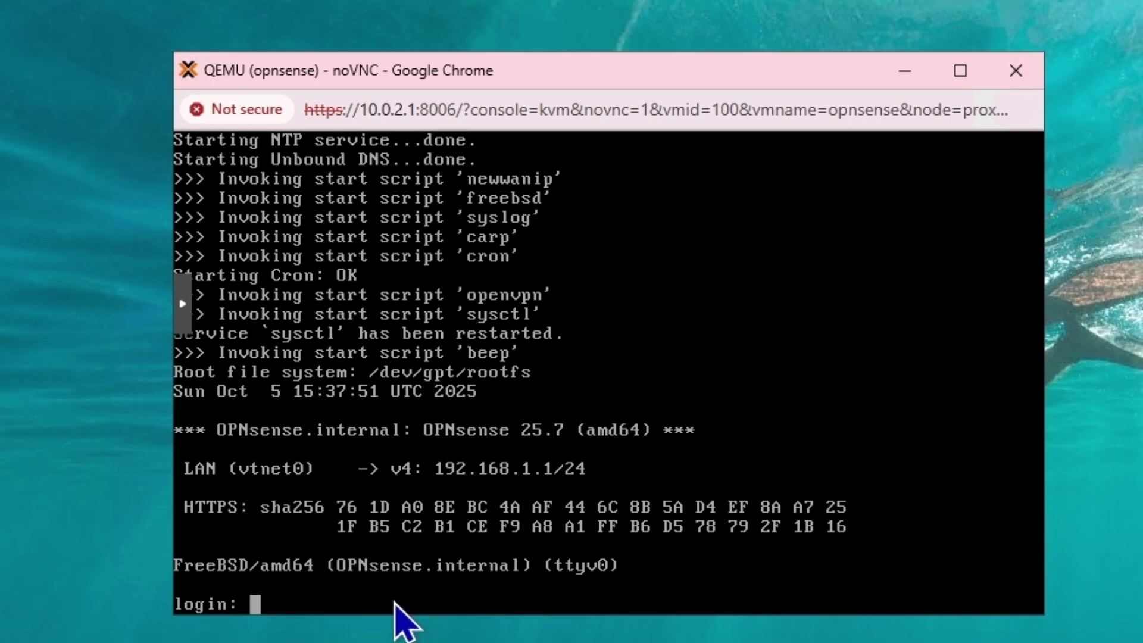
Log in to the OPNsense console as root with the root password
text(root)
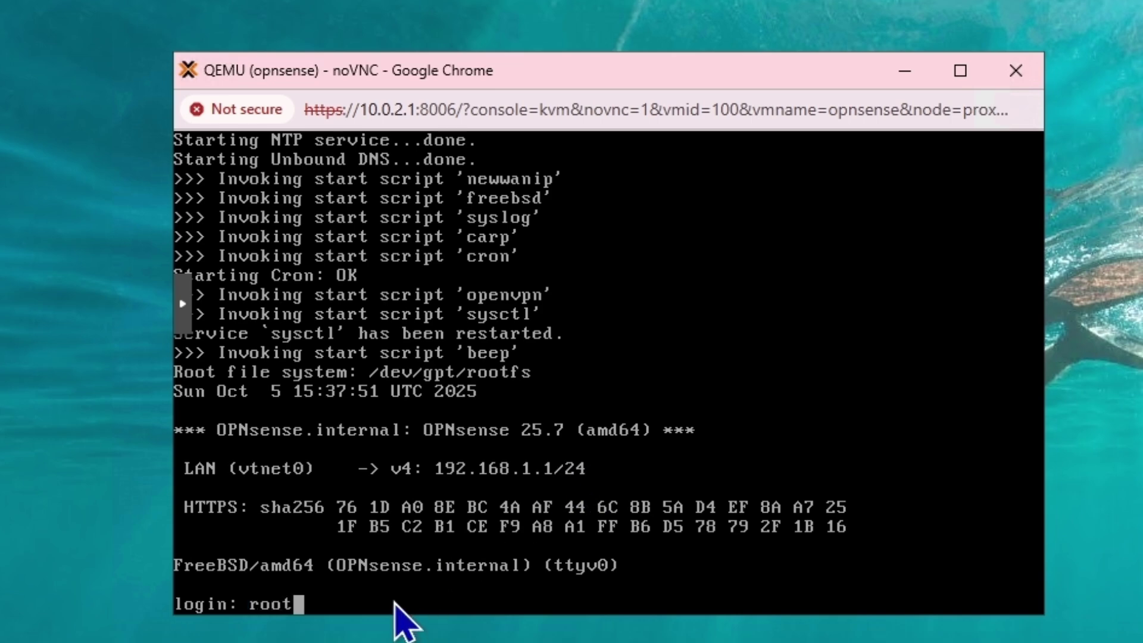
key(Return)
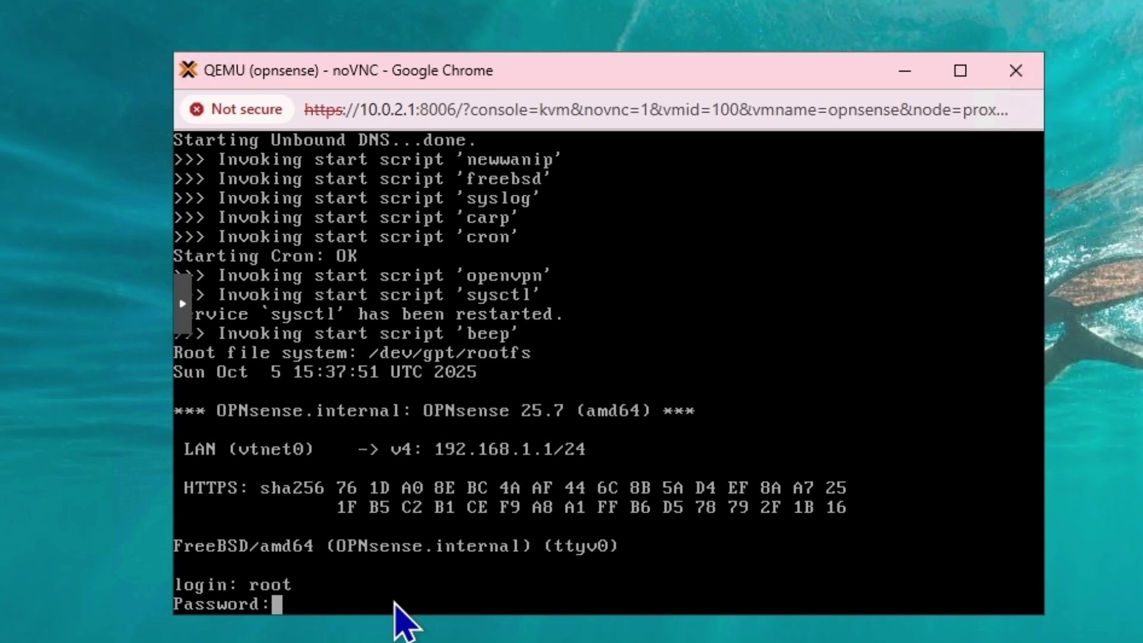
key(Return)
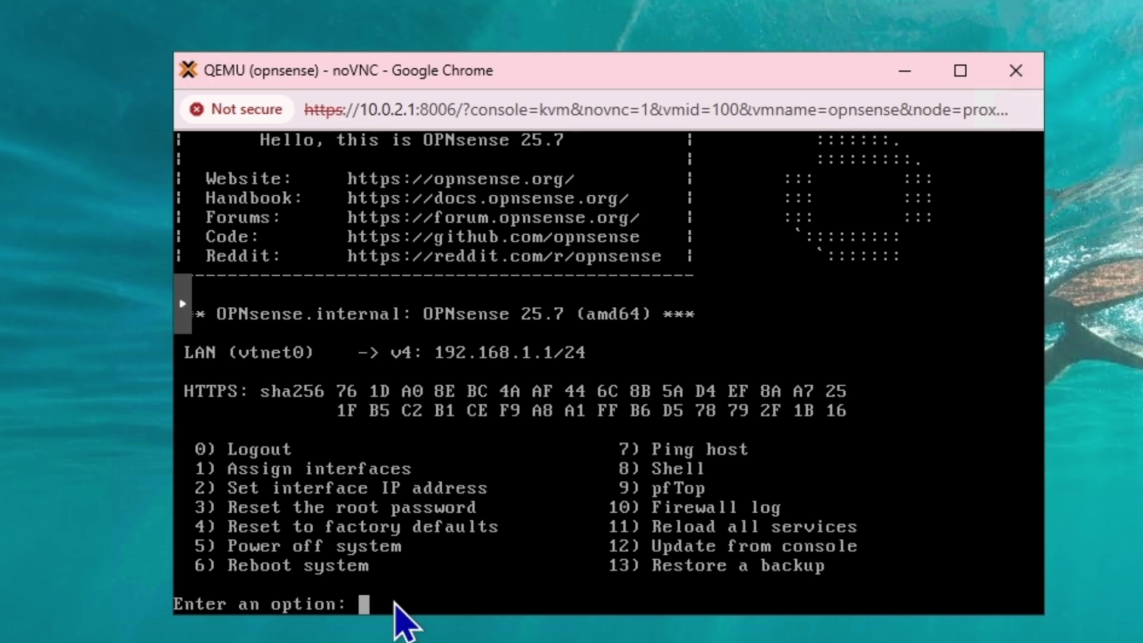
Via option 2, set LAN to DHCP for IPv4 with no DHCP6 or IPv6 address
text(2)
key(Return)
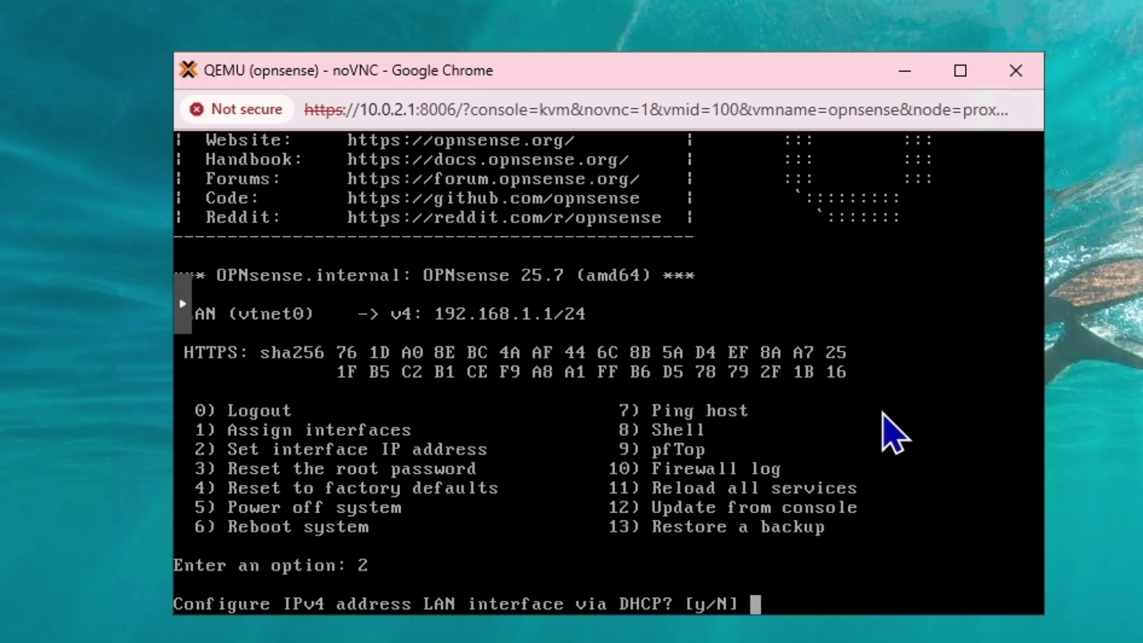
text(y)
key(Return)
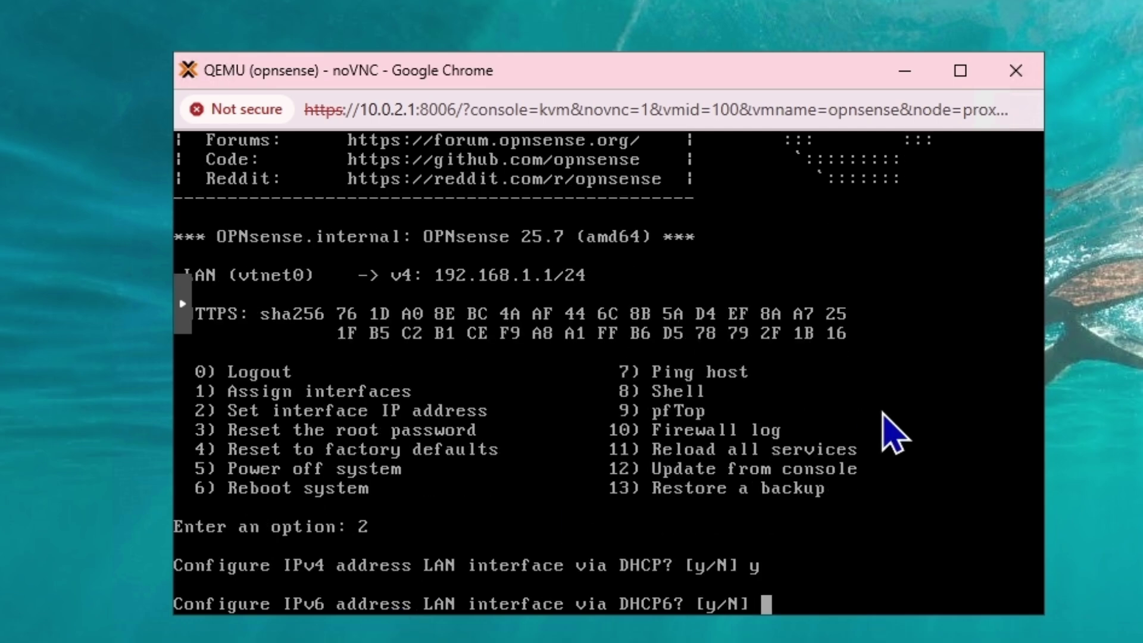
text(n)
key(Return)
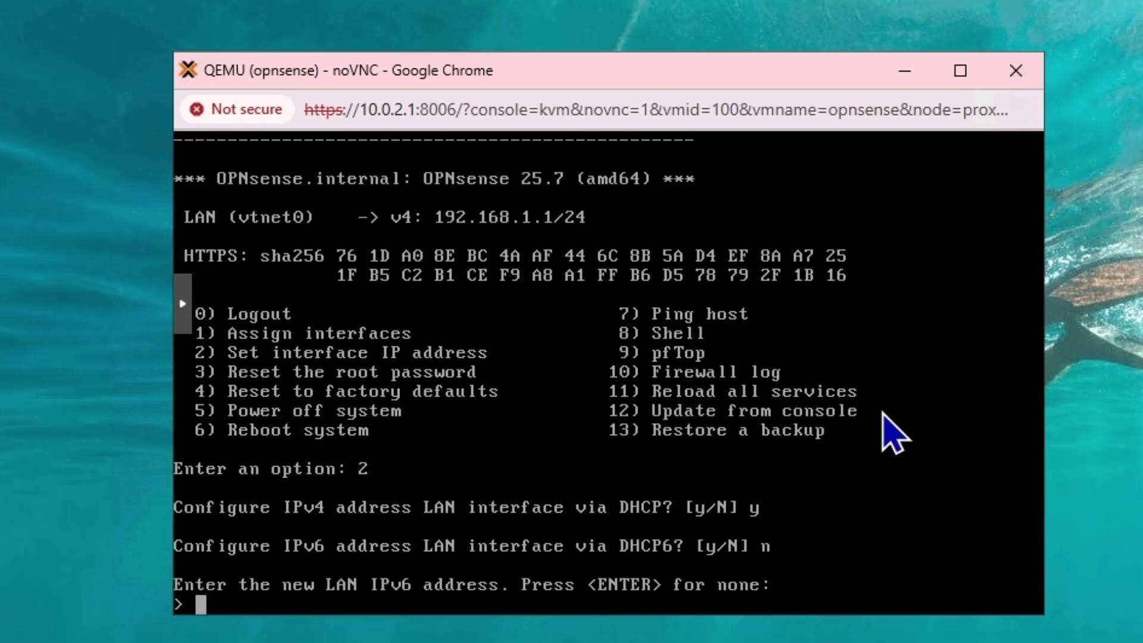
key(Return)
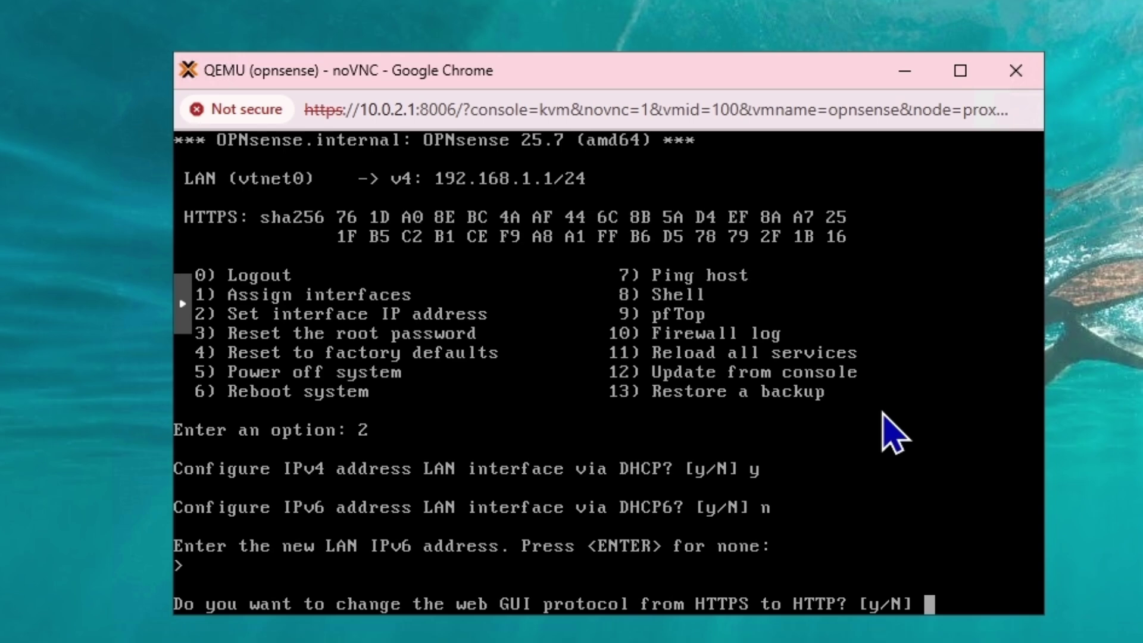
Keep HTTPS, skip a new certificate, keep web GUI defaults, and apply the configuration
text(n)
key(Return)
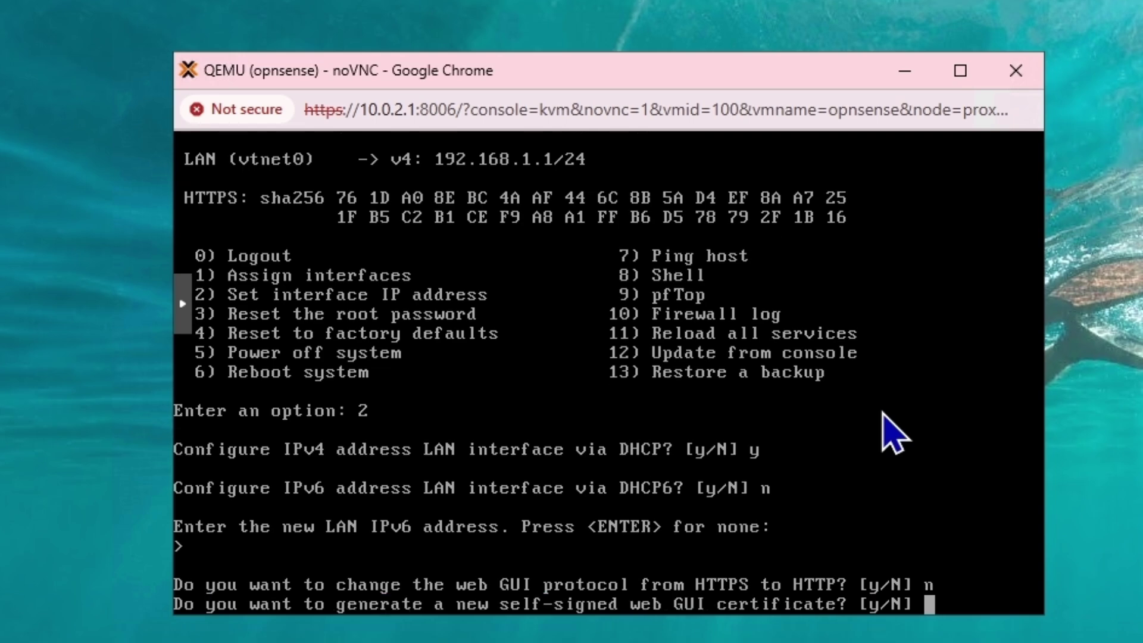
text(n)
key(Return)
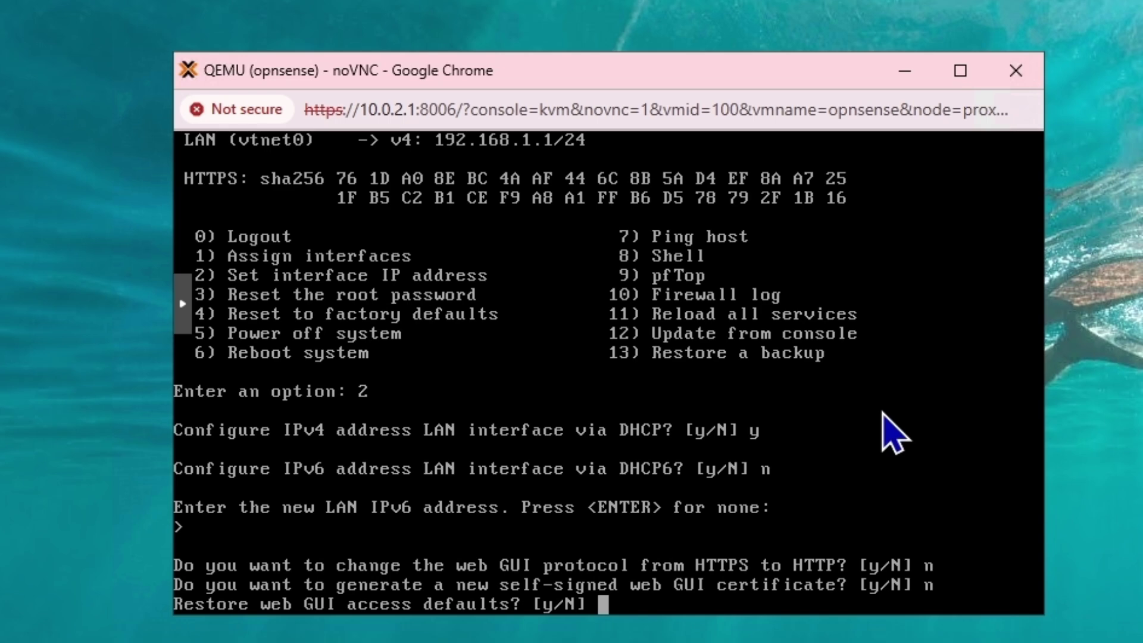
text(n)
key(Return)
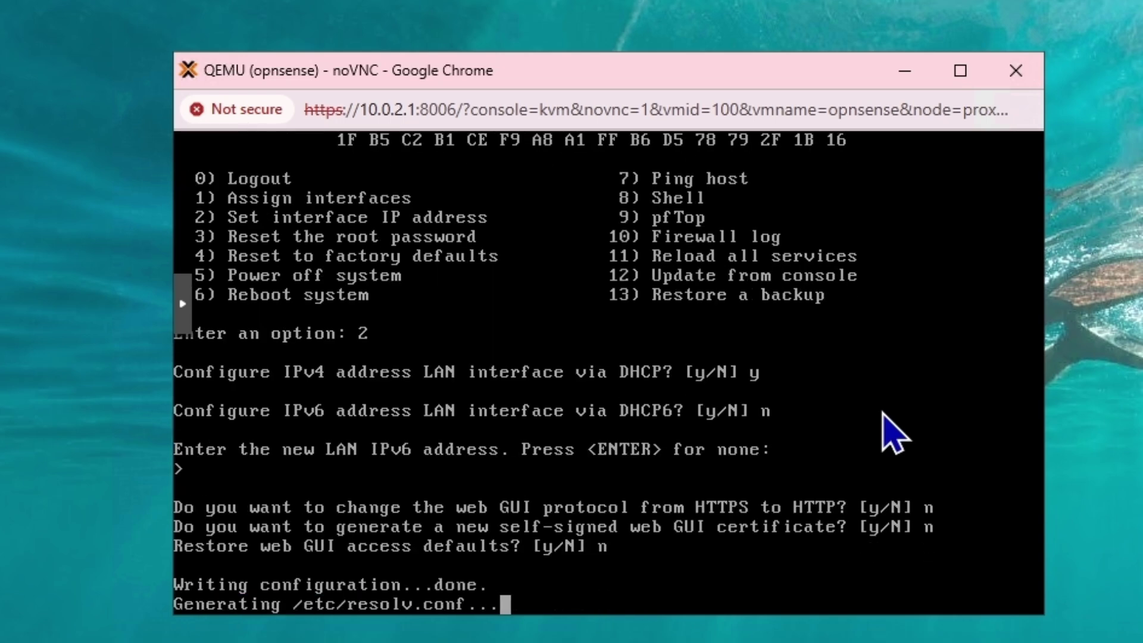